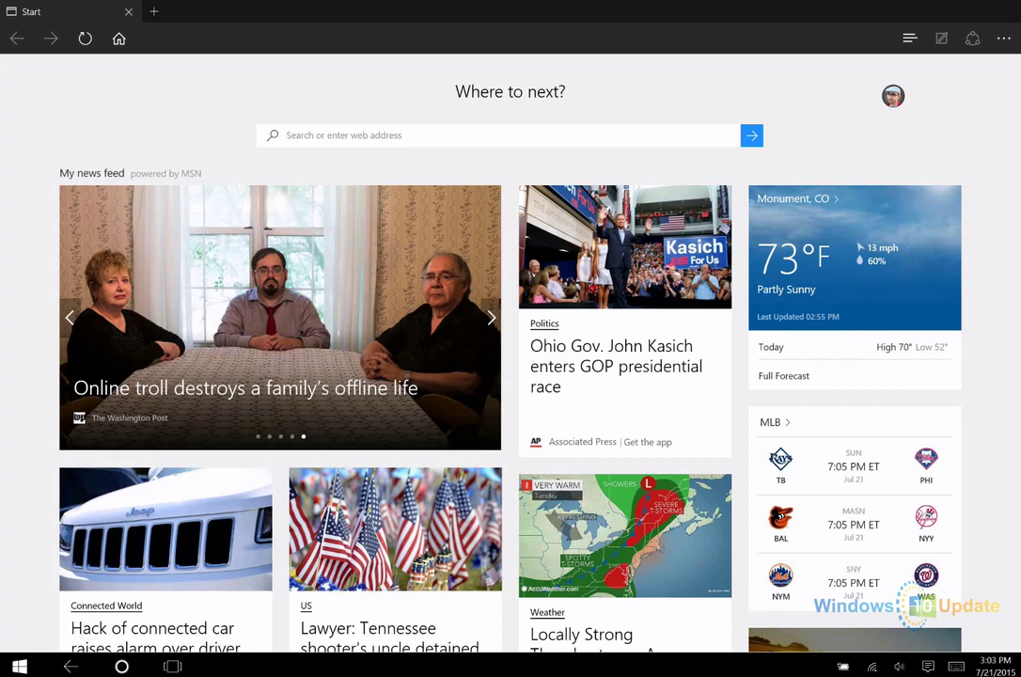
Step: Look through the start page's news feed, including its headlines, weather, MLB schedule and app suggestions
{"action": "scroll", "coordinate": [511, 352], "scroll_direction": "down", "scroll_amount": 15}
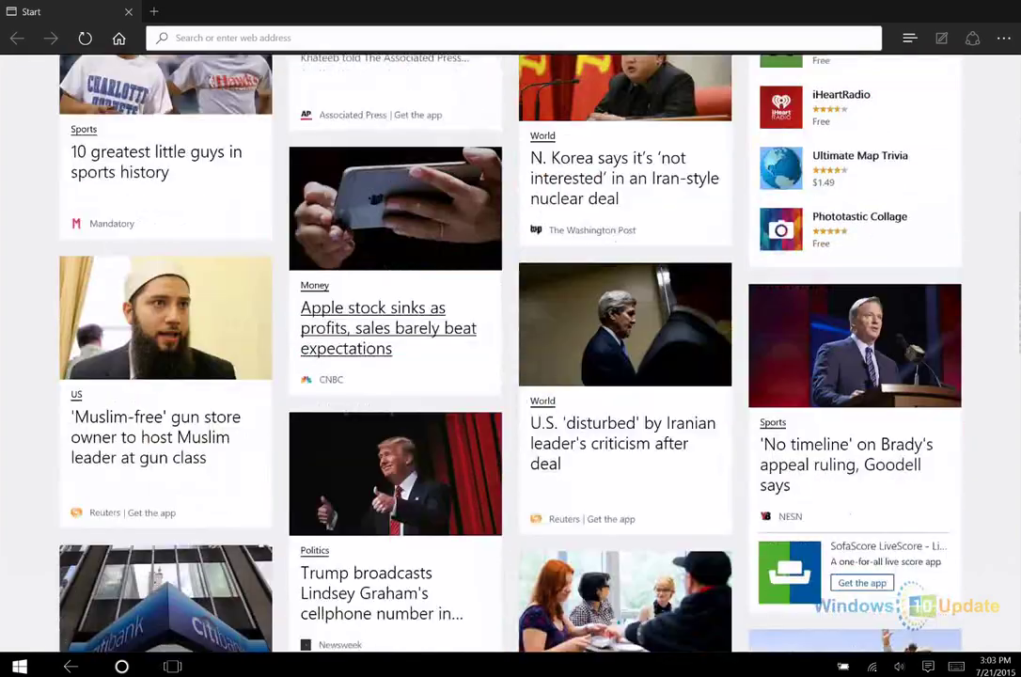
{"action": "scroll", "coordinate": [511, 353], "scroll_direction": "down", "scroll_amount": 8}
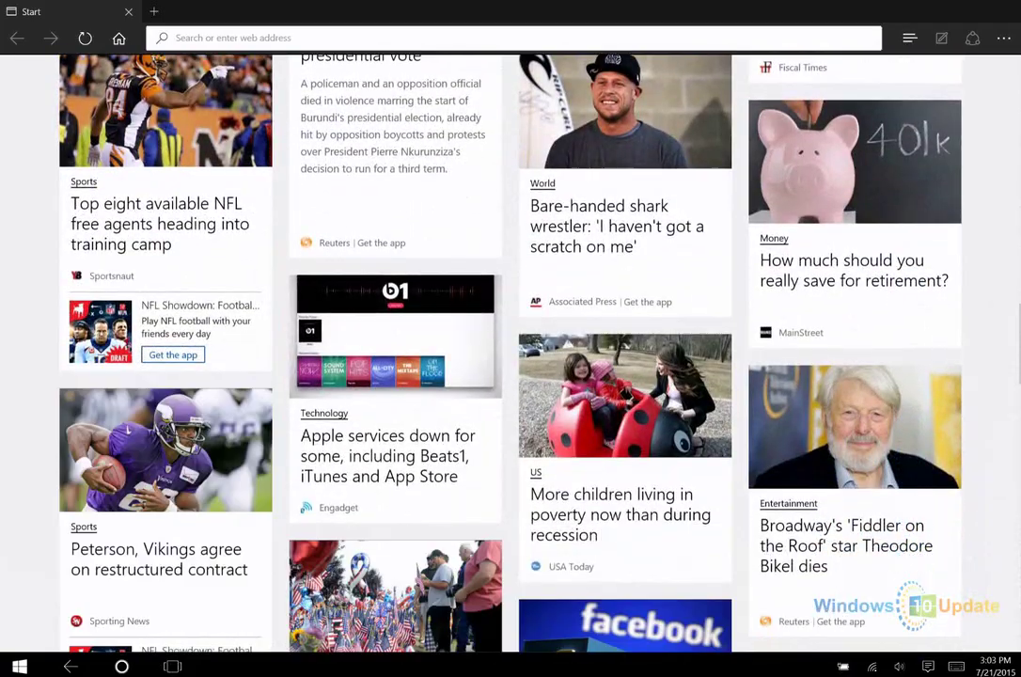
{"action": "scroll", "coordinate": [511, 352], "scroll_direction": "up", "scroll_amount": 12}
{"action": "scroll", "coordinate": [511, 353], "scroll_direction": "up", "scroll_amount": 10}
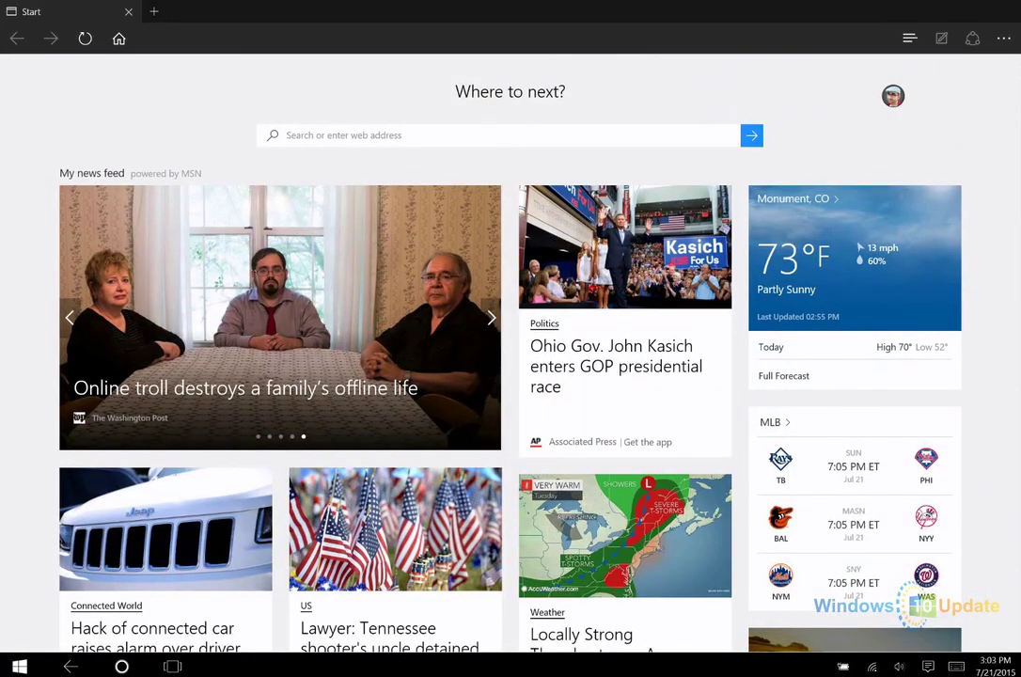
{"action": "scroll", "coordinate": [511, 353], "scroll_direction": "down", "scroll_amount": 5}
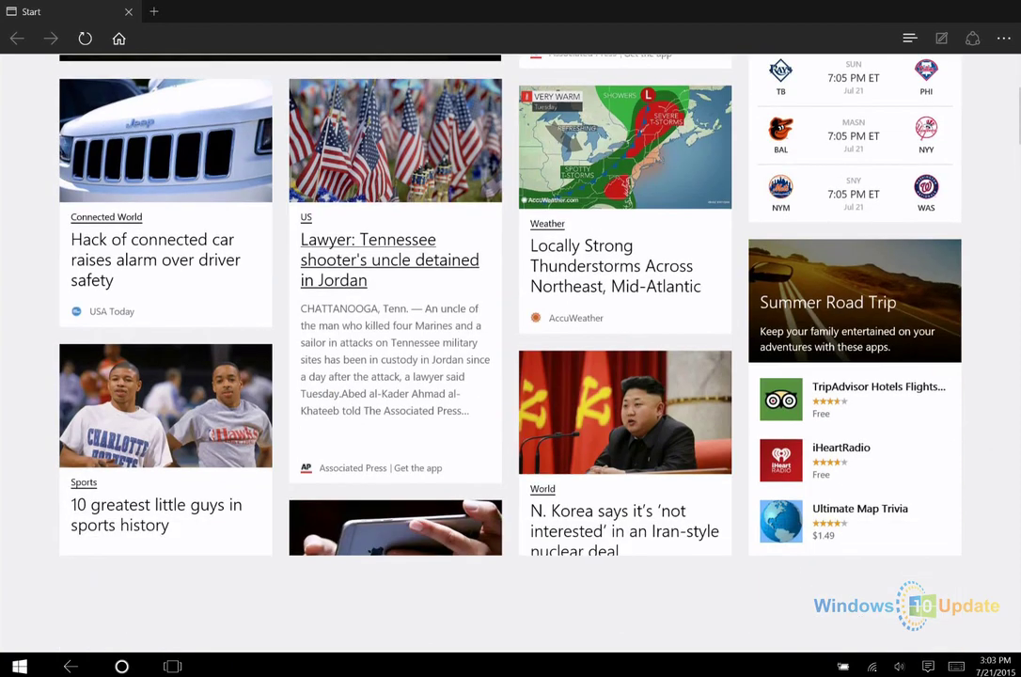
{"action": "scroll", "coordinate": [510, 352], "scroll_direction": "down", "scroll_amount": 3}
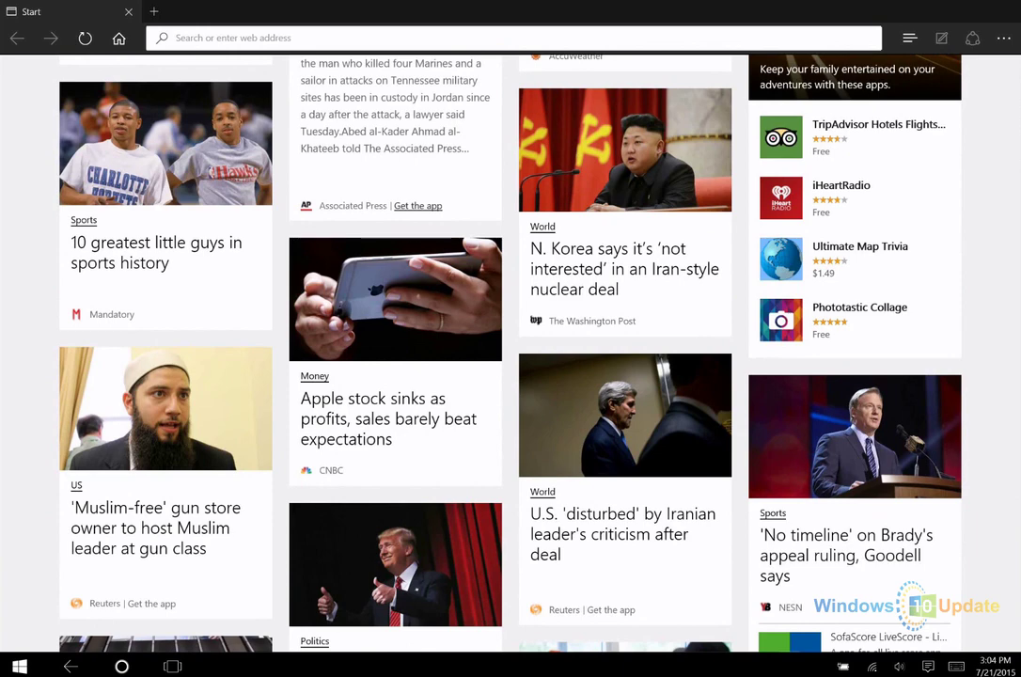
{"action": "scroll", "coordinate": [511, 352], "scroll_direction": "up", "scroll_amount": 8}
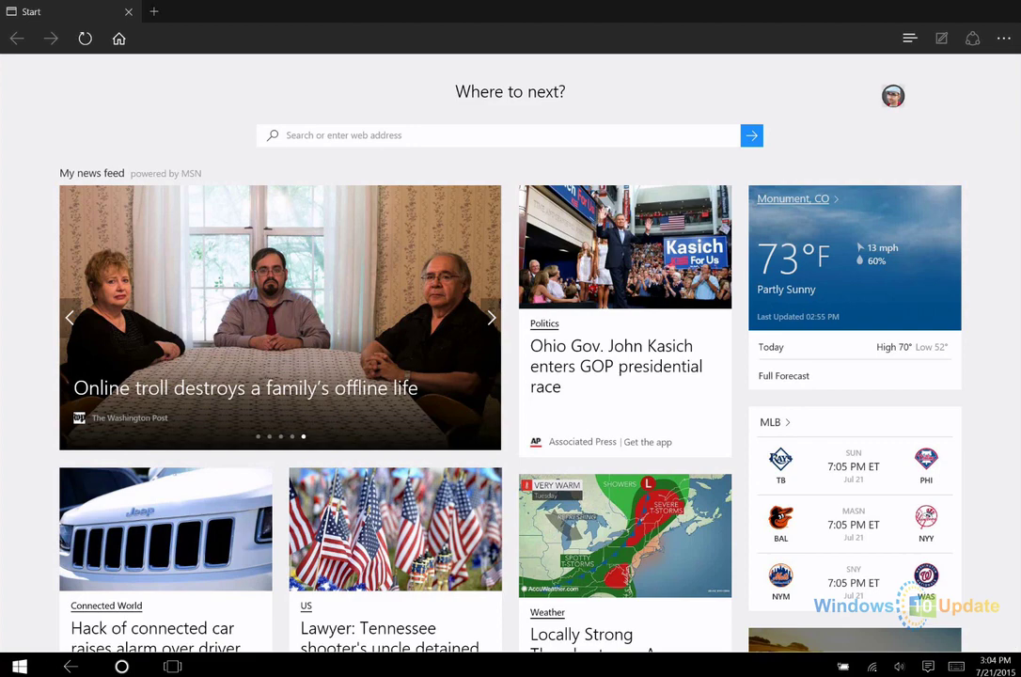
{"action": "scroll", "coordinate": [511, 358], "scroll_direction": "down", "scroll_amount": 3}
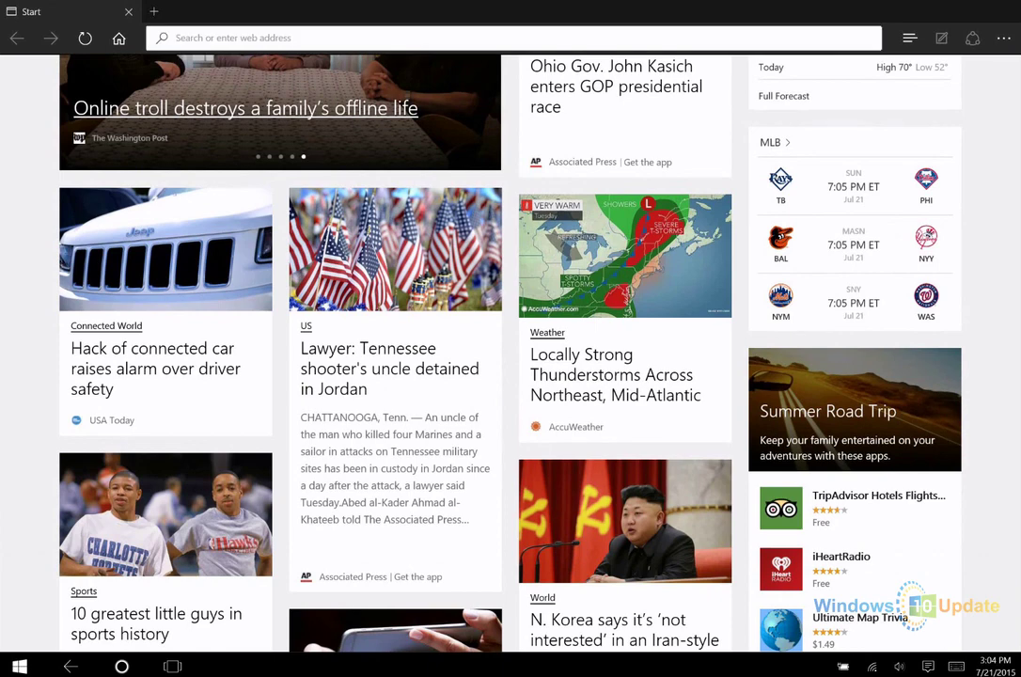
{"action": "scroll", "coordinate": [510, 357], "scroll_direction": "up", "scroll_amount": 3}
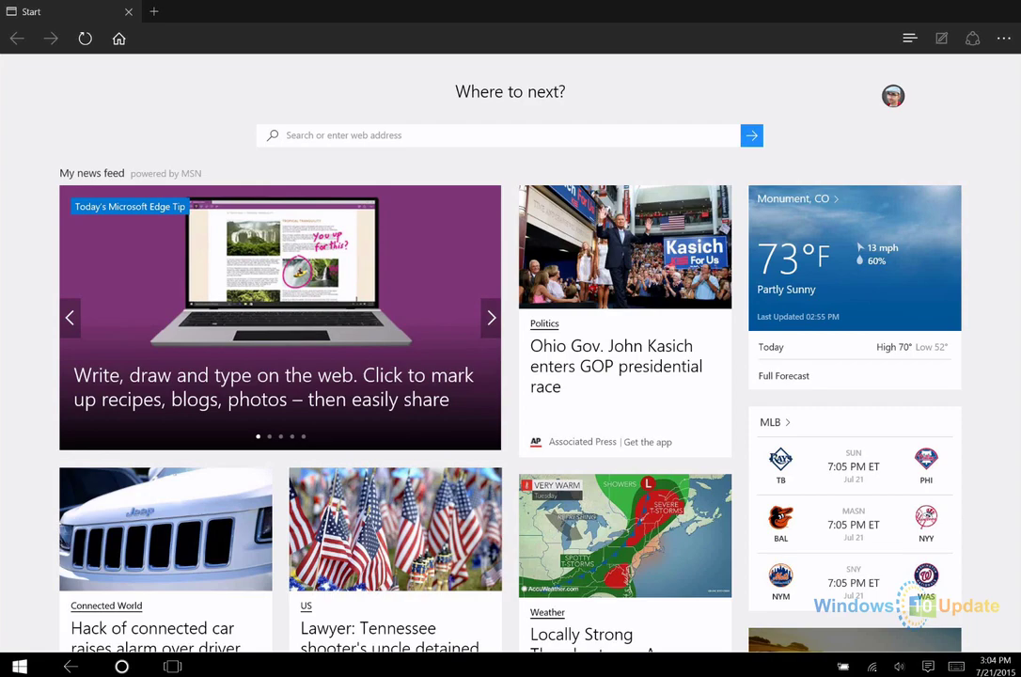
{"action": "scroll", "coordinate": [510, 357], "scroll_direction": "down", "scroll_amount": 4}
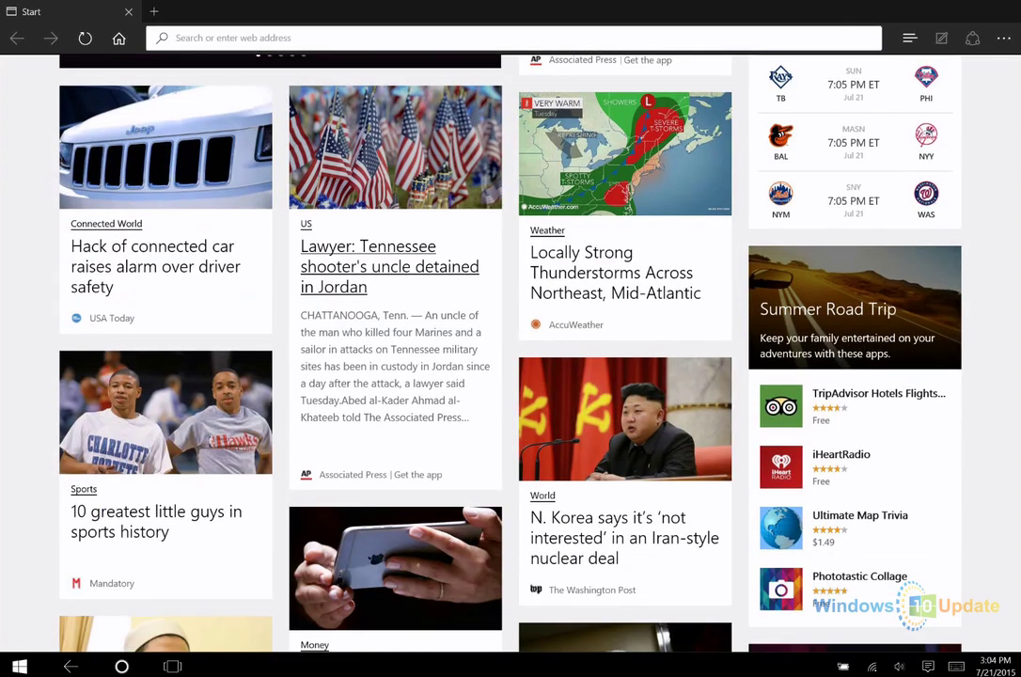
{"action": "scroll", "coordinate": [510, 357], "scroll_direction": "down", "scroll_amount": 3}
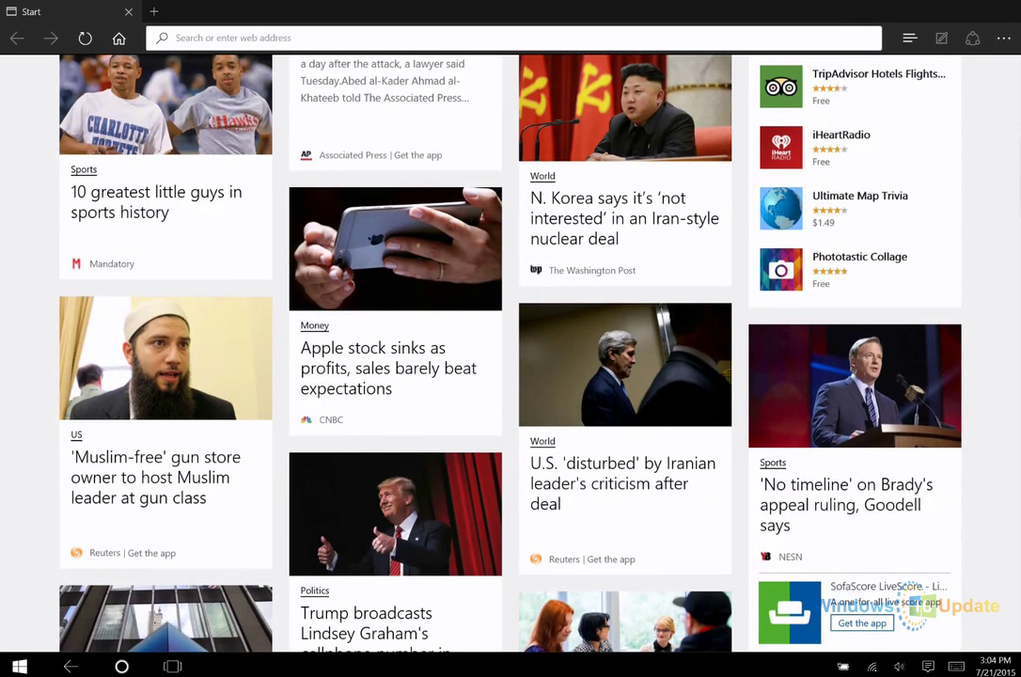
{"action": "scroll", "coordinate": [511, 357], "scroll_direction": "up", "scroll_amount": 7}
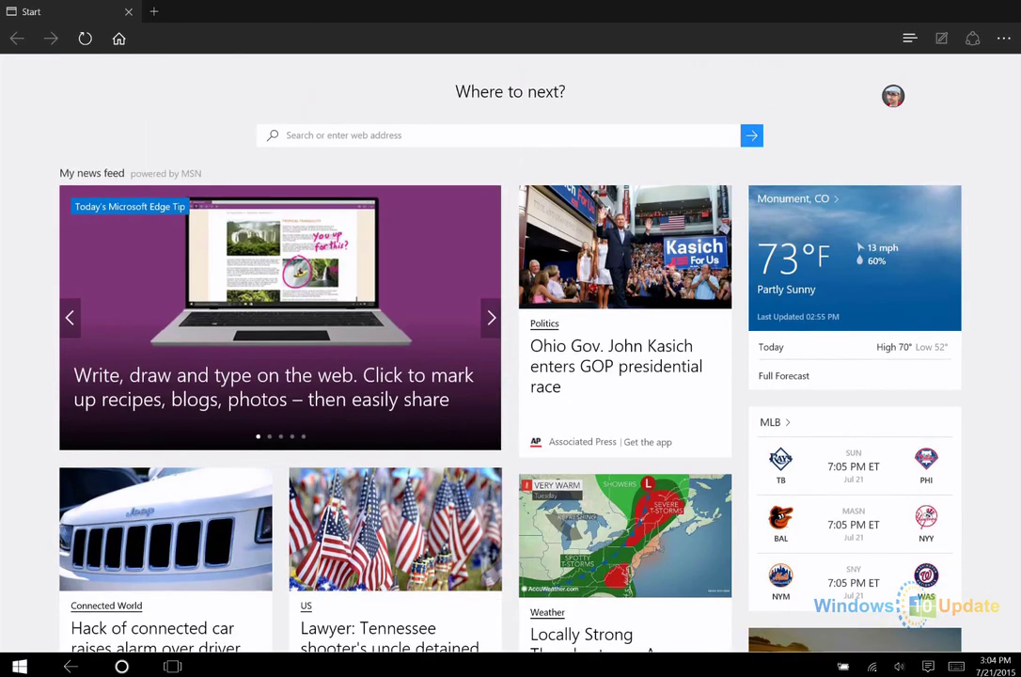
Step: Open the news article "Hack of connected car raises alarm over driver safety" and look through its video and text
{"action": "key", "text": "ctrl+t"}
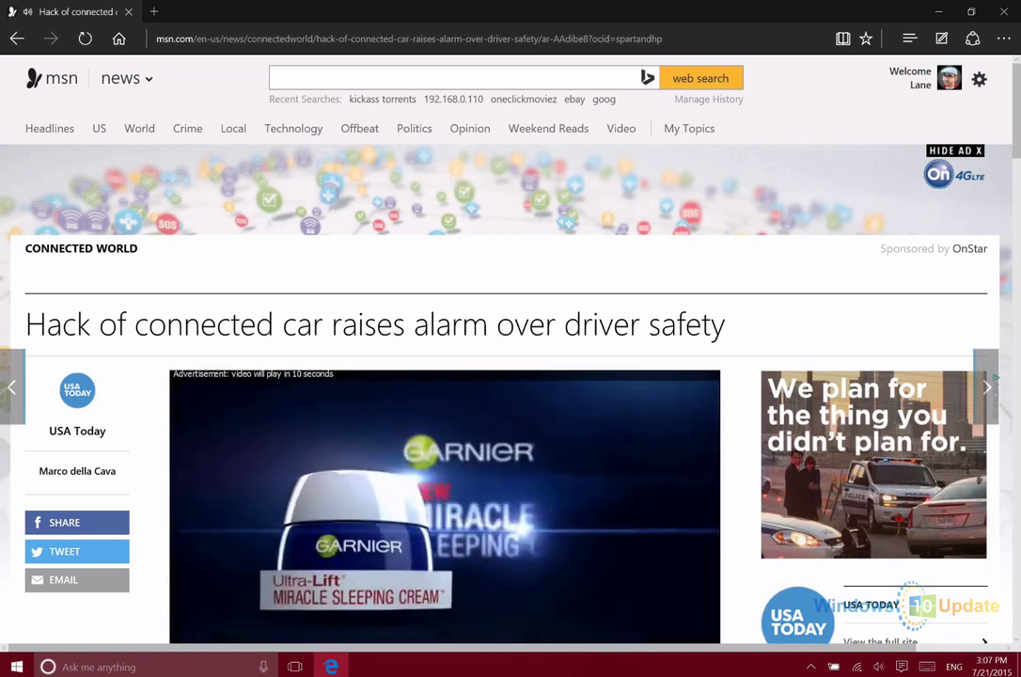
{"action": "scroll", "coordinate": [508, 395], "scroll_direction": "down", "scroll_amount": 2}
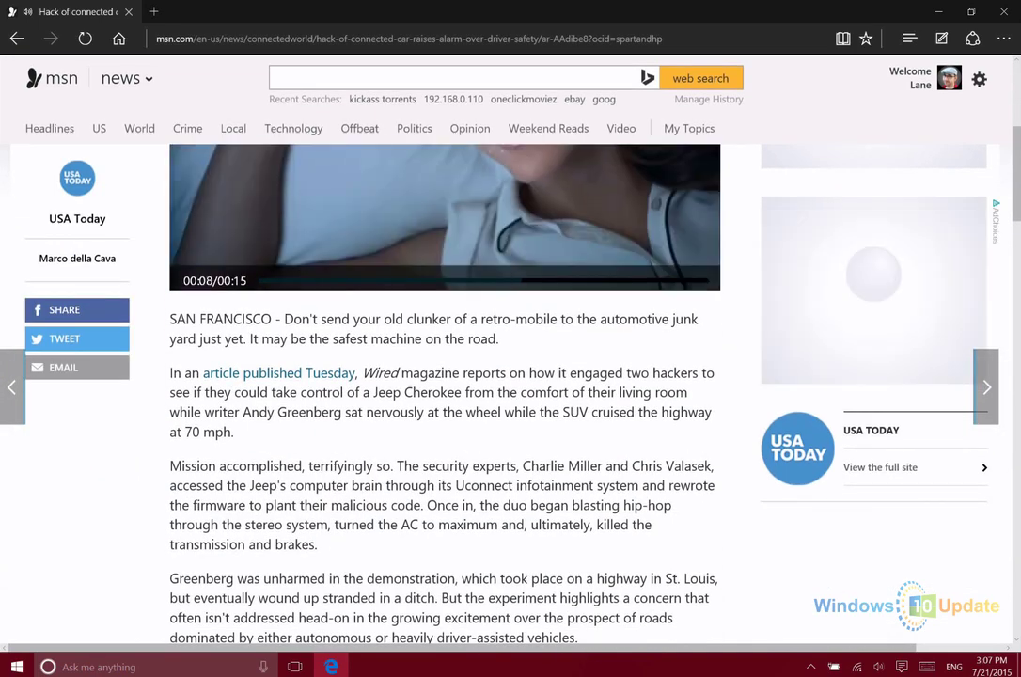
{"action": "scroll", "coordinate": [445, 394], "scroll_direction": "down", "scroll_amount": 2}
{"action": "scroll", "coordinate": [445, 395], "scroll_direction": "up", "scroll_amount": 3}
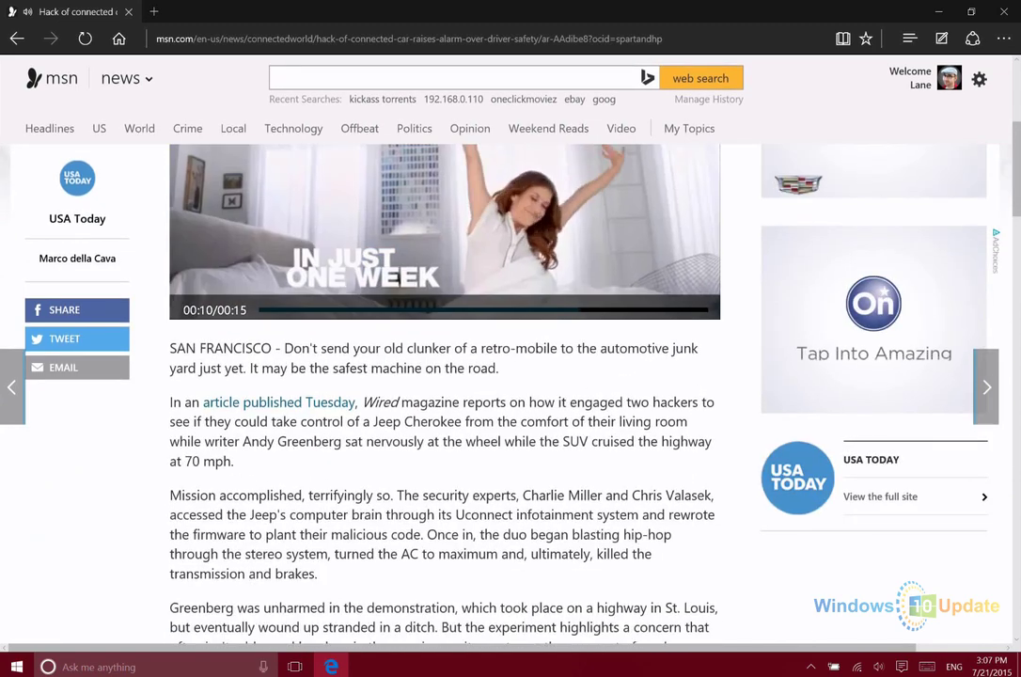
{"action": "scroll", "coordinate": [445, 395], "scroll_direction": "up", "scroll_amount": 1}
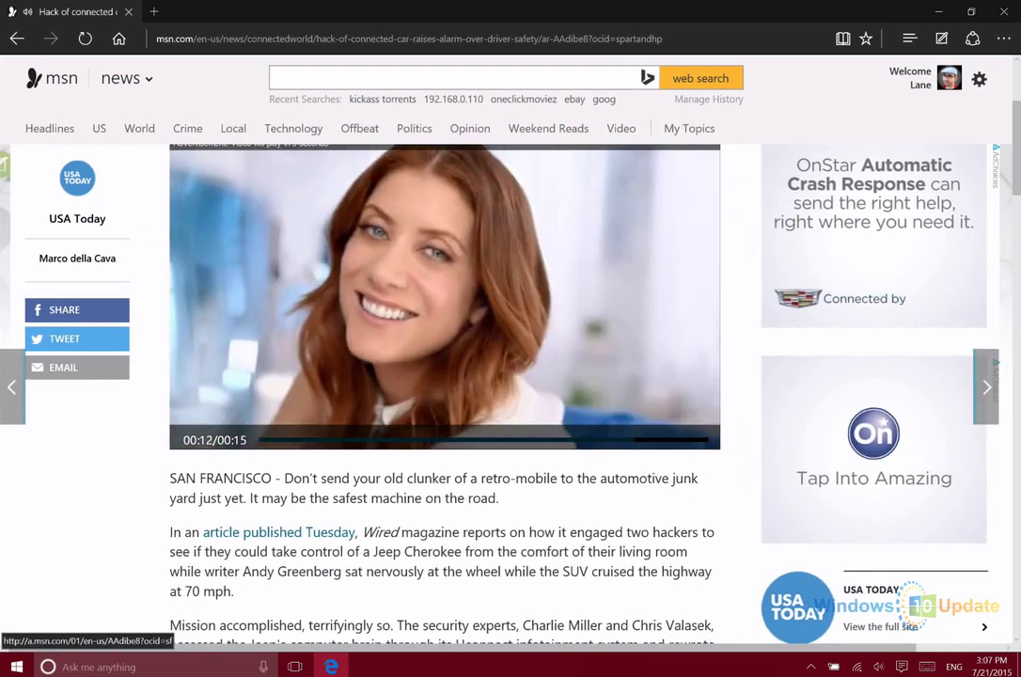
{"action": "scroll", "coordinate": [445, 394], "scroll_direction": "down", "scroll_amount": 1}
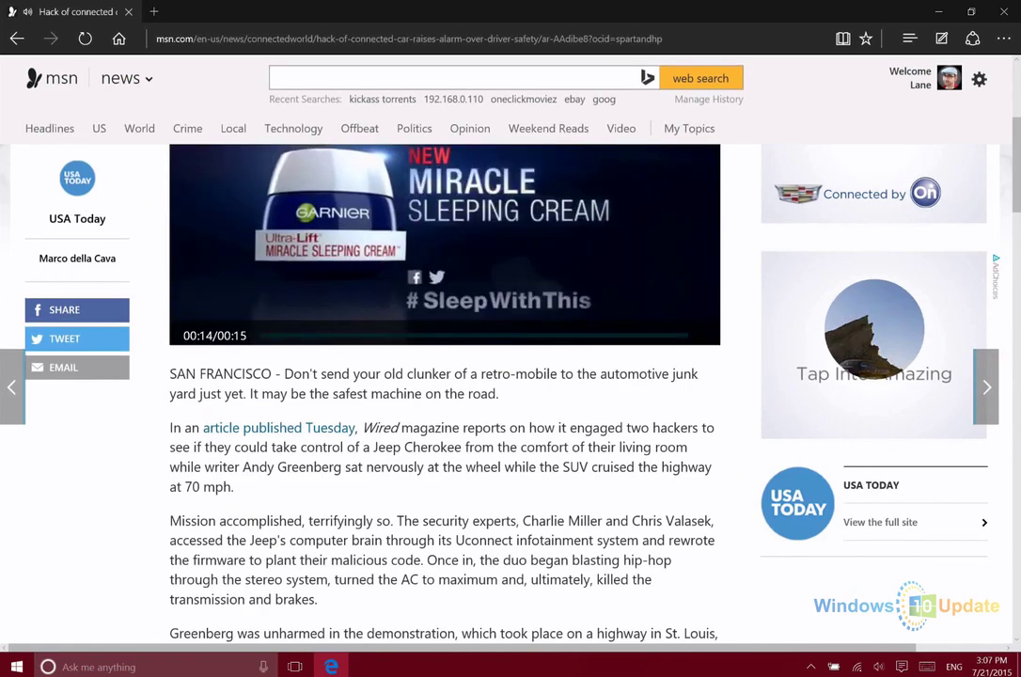
{"action": "scroll", "coordinate": [445, 395], "scroll_direction": "down", "scroll_amount": 3}
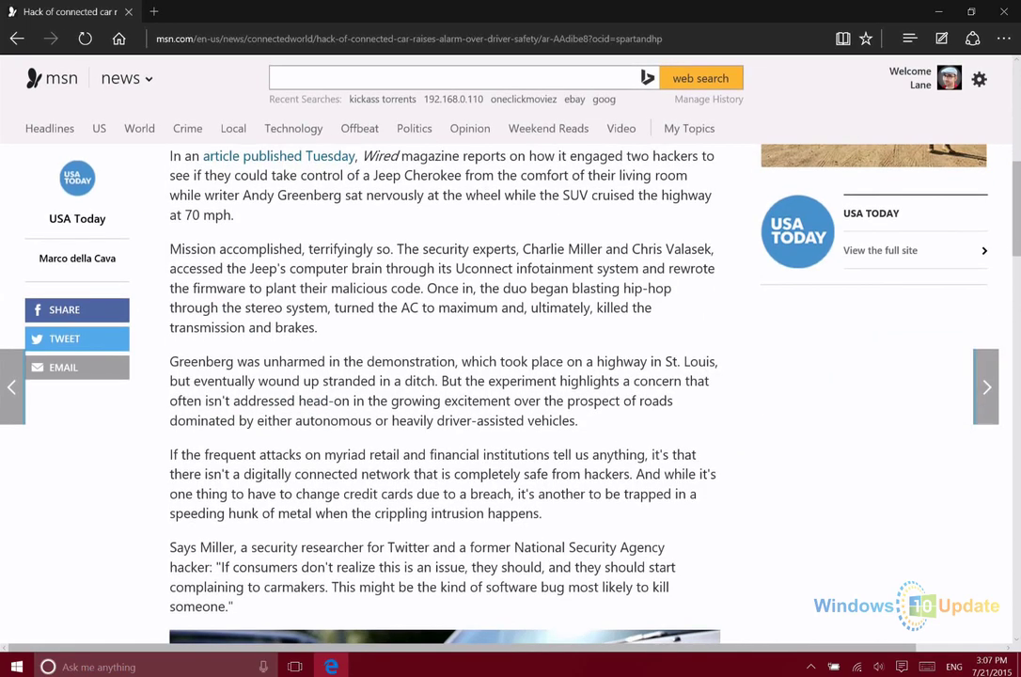
{"action": "scroll", "coordinate": [444, 395], "scroll_direction": "down", "scroll_amount": 5}
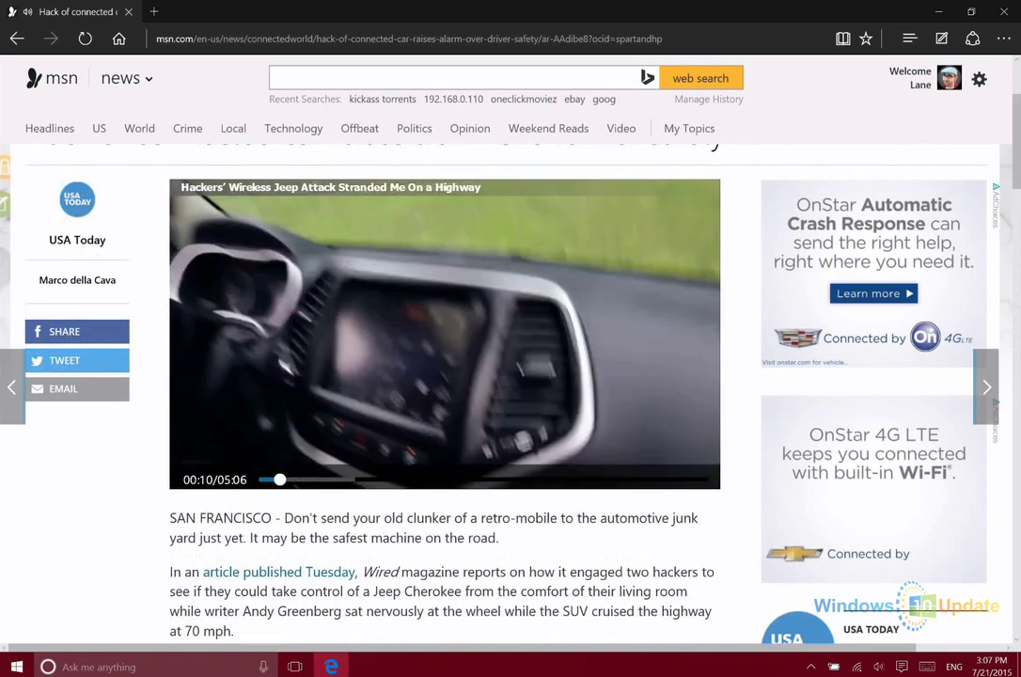
{"action": "scroll", "coordinate": [445, 395], "scroll_direction": "down", "scroll_amount": 3}
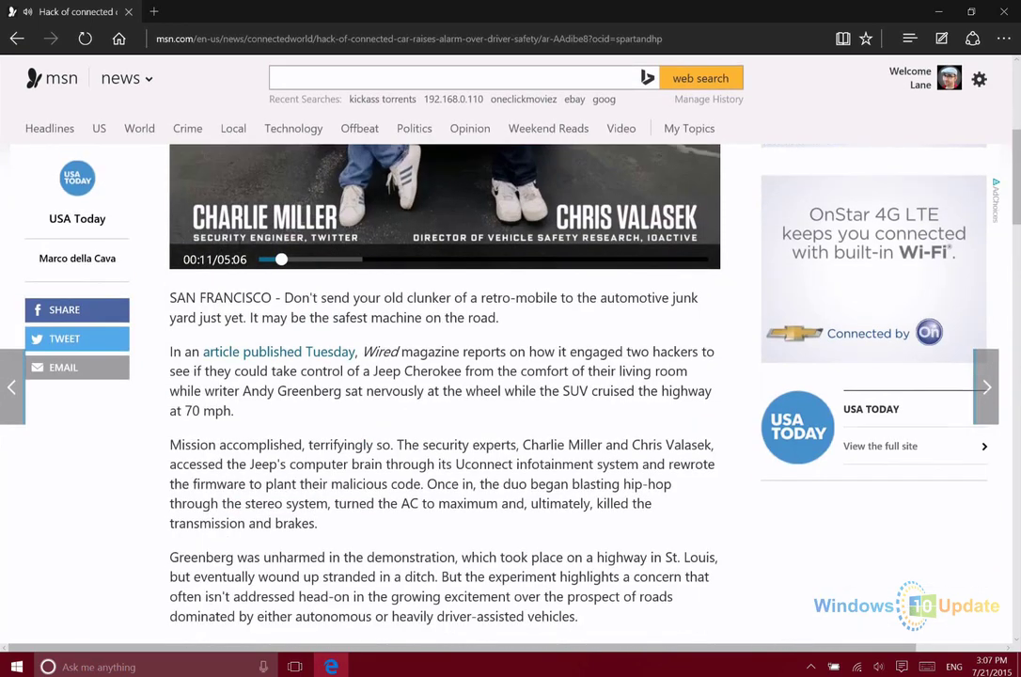
{"action": "scroll", "coordinate": [445, 395], "scroll_direction": "down", "scroll_amount": 3}
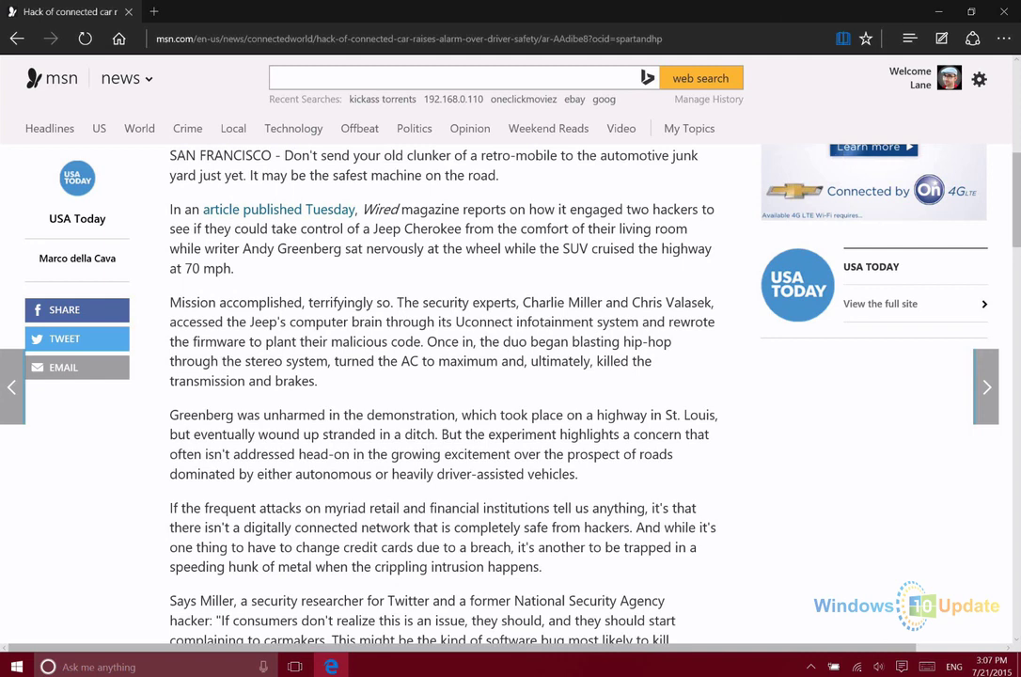
Step: Switch the connected car article to reading view and look over its simplified text
{"action": "key", "text": "ctrl+shift+r"}
{"action": "scroll", "coordinate": [511, 358], "scroll_direction": "down", "scroll_amount": 4}
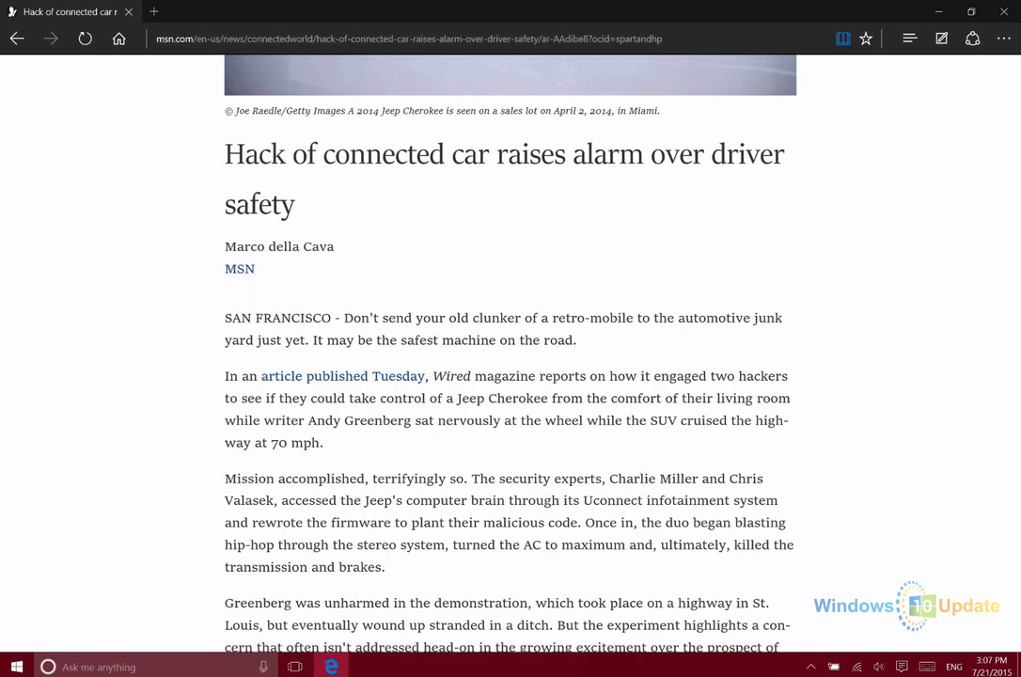
{"action": "scroll", "coordinate": [510, 357], "scroll_direction": "down", "scroll_amount": 3}
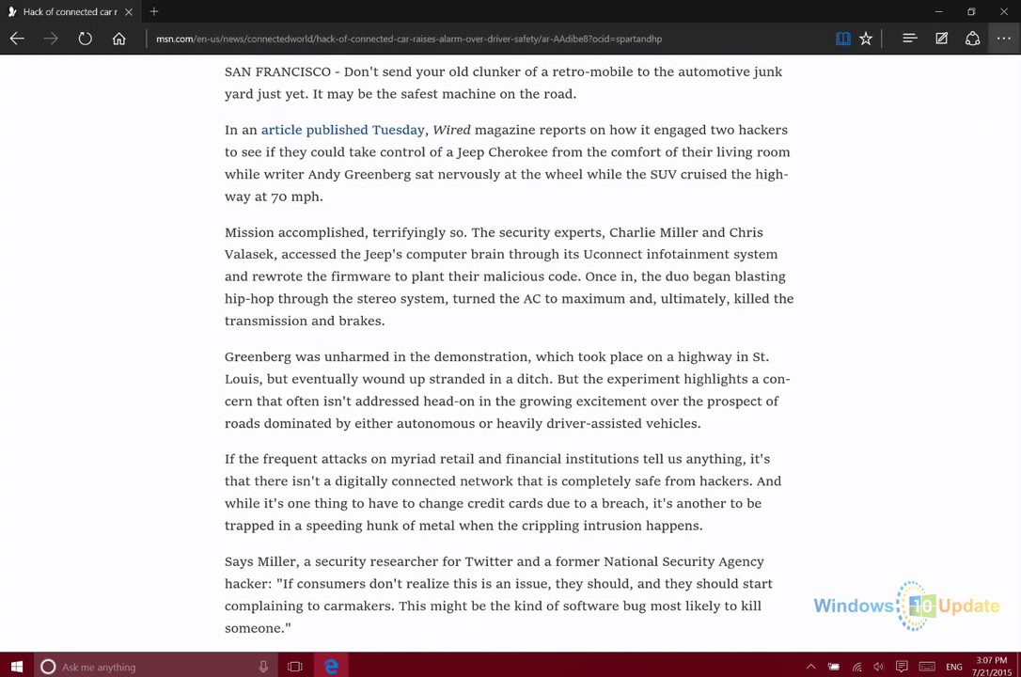
Step: Set the reading view style to Dark in the browser settings
{"action": "left_click", "coordinate": [1004, 38]}
{"action": "left_click", "coordinate": [799, 367]}
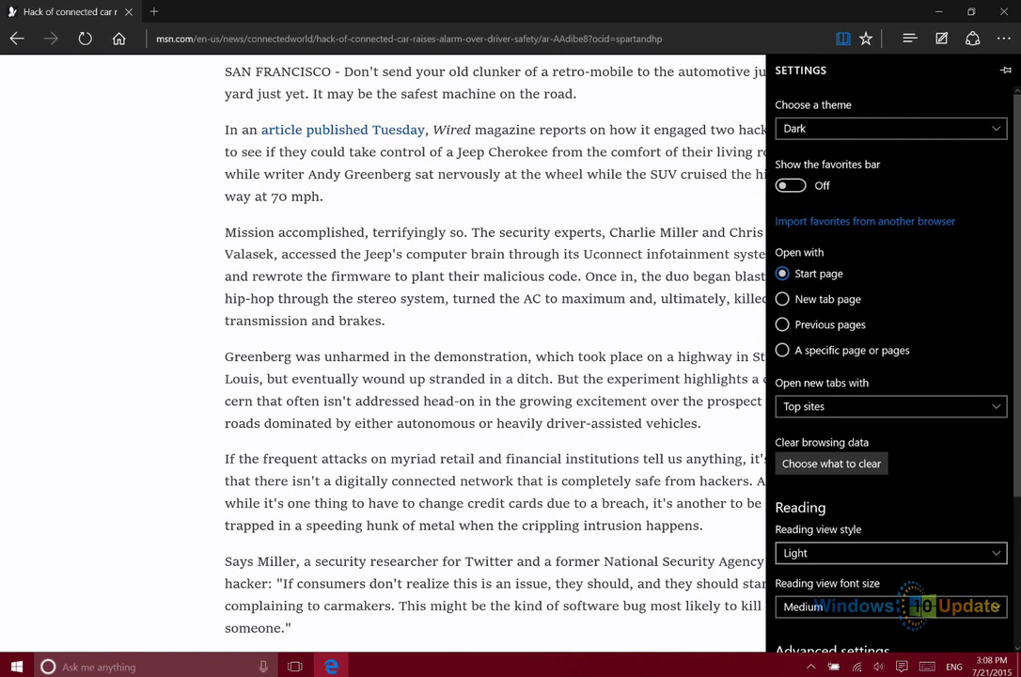
{"action": "left_click", "coordinate": [890, 553]}
{"action": "left_click", "coordinate": [889, 615]}
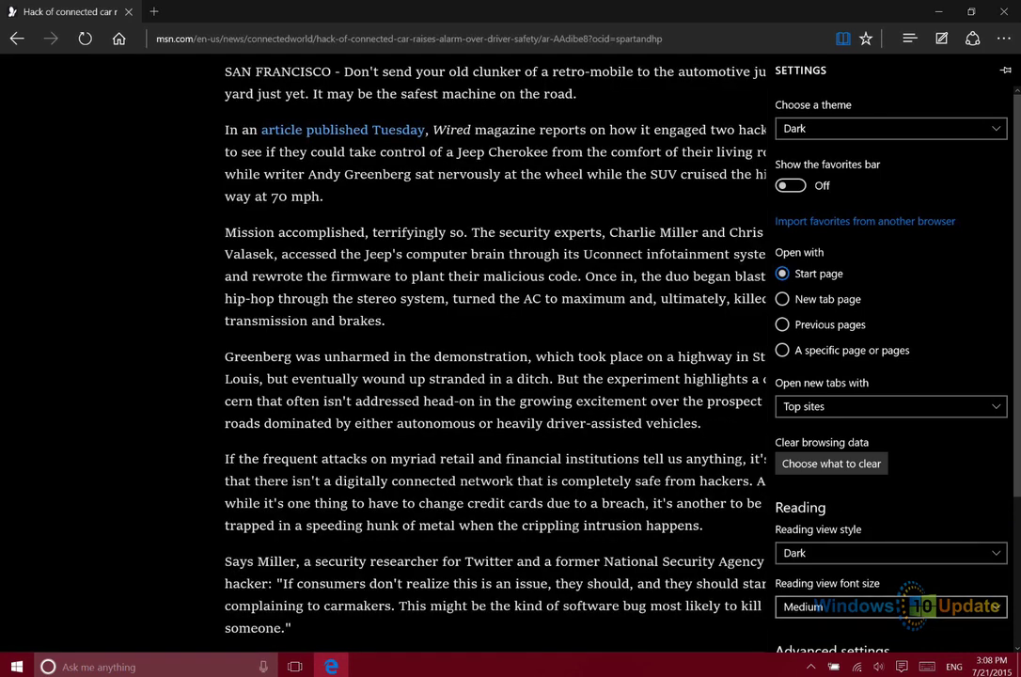
Step: Try the Small reading view font size, return it to Medium and close the settings
{"action": "left_click", "coordinate": [890, 607]}
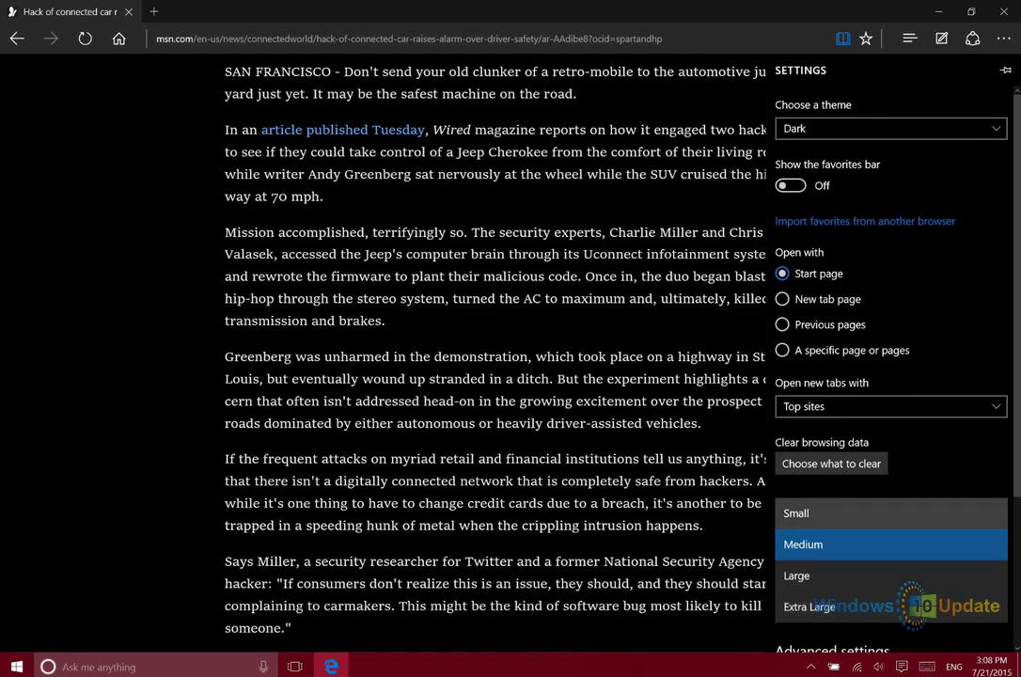
{"action": "left_click", "coordinate": [889, 513]}
{"action": "left_click", "coordinate": [891, 606]}
{"action": "left_click", "coordinate": [799, 542]}
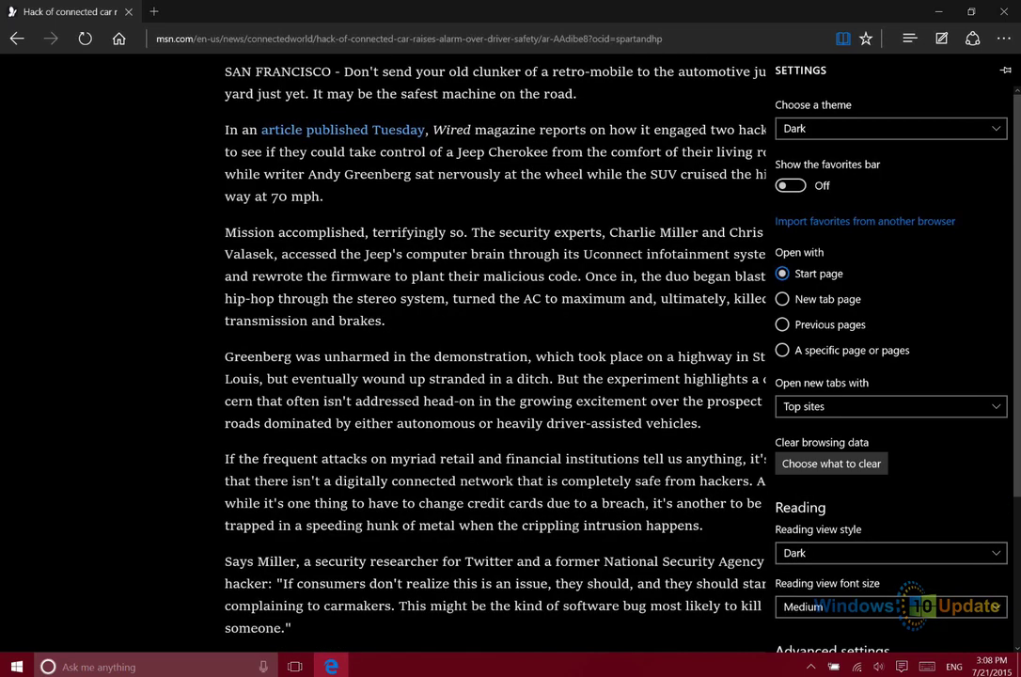
{"action": "key", "text": "Escape"}
Step: Look over the article in the dark reading view and return it to the normal web page view
{"action": "scroll", "coordinate": [509, 353], "scroll_direction": "down", "scroll_amount": 6}
{"action": "scroll", "coordinate": [510, 353], "scroll_direction": "up", "scroll_amount": 9}
{"action": "scroll", "coordinate": [509, 352], "scroll_direction": "up", "scroll_amount": 3}
{"action": "left_click", "coordinate": [842, 38]}
{"action": "key", "text": "ctrl+shift+r"}
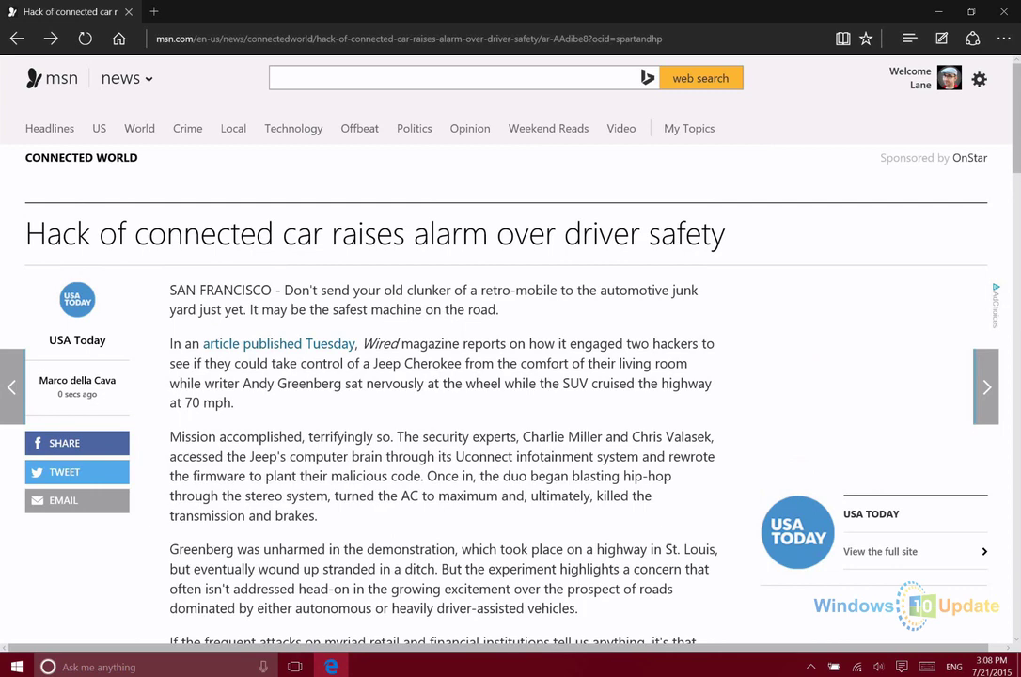
Step: Start a web note on the article and highlight the words "at 70 mph." in yellow
{"action": "scroll", "coordinate": [468, 303], "scroll_direction": "down", "scroll_amount": 5}
{"action": "scroll", "coordinate": [467, 303], "scroll_direction": "up", "scroll_amount": 3}
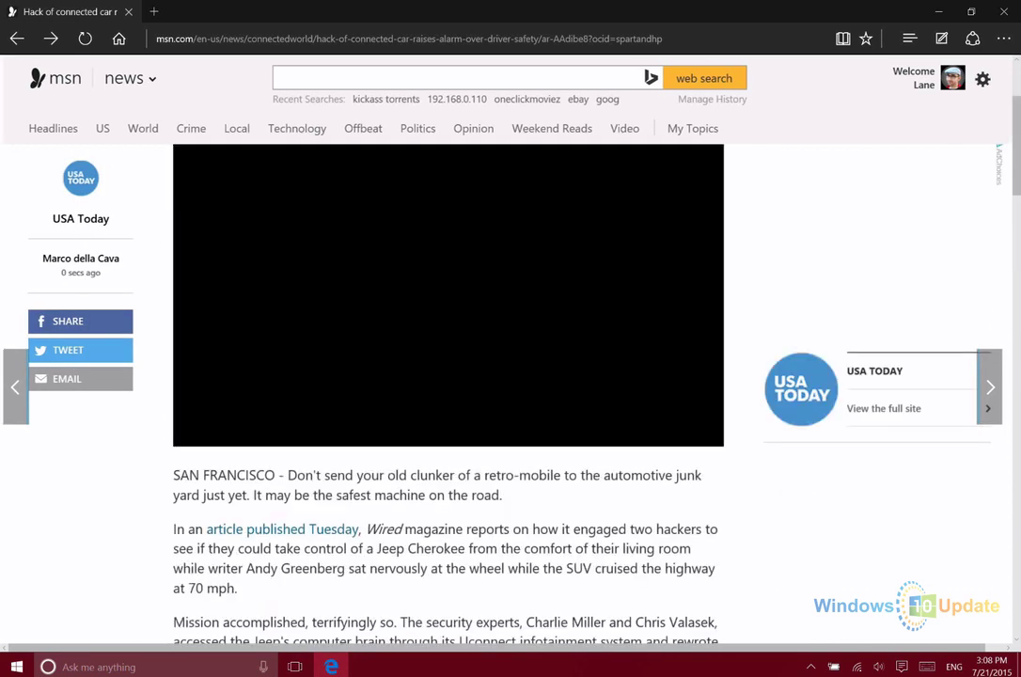
{"action": "scroll", "coordinate": [511, 376], "scroll_direction": "up", "scroll_amount": 2}
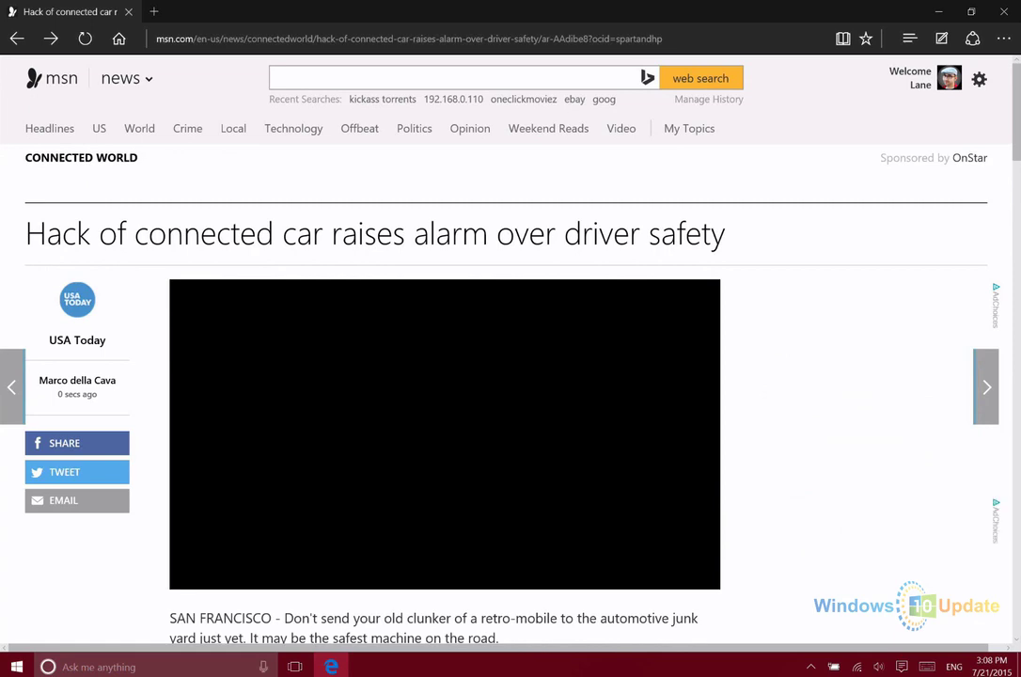
{"action": "scroll", "coordinate": [445, 377], "scroll_direction": "down", "scroll_amount": 3}
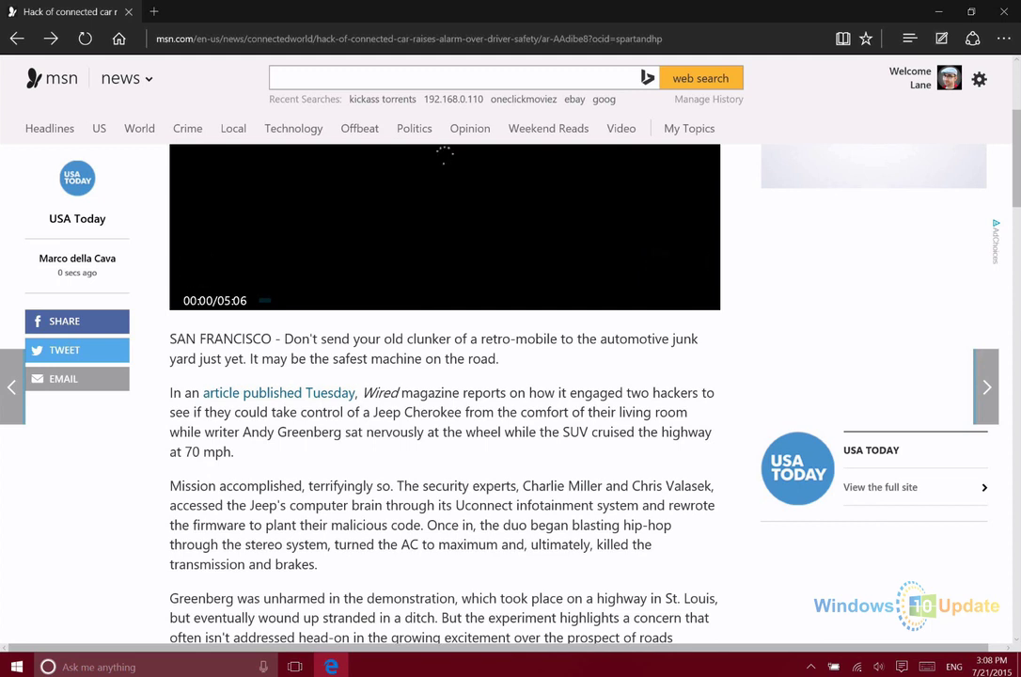
{"action": "left_click", "coordinate": [941, 38]}
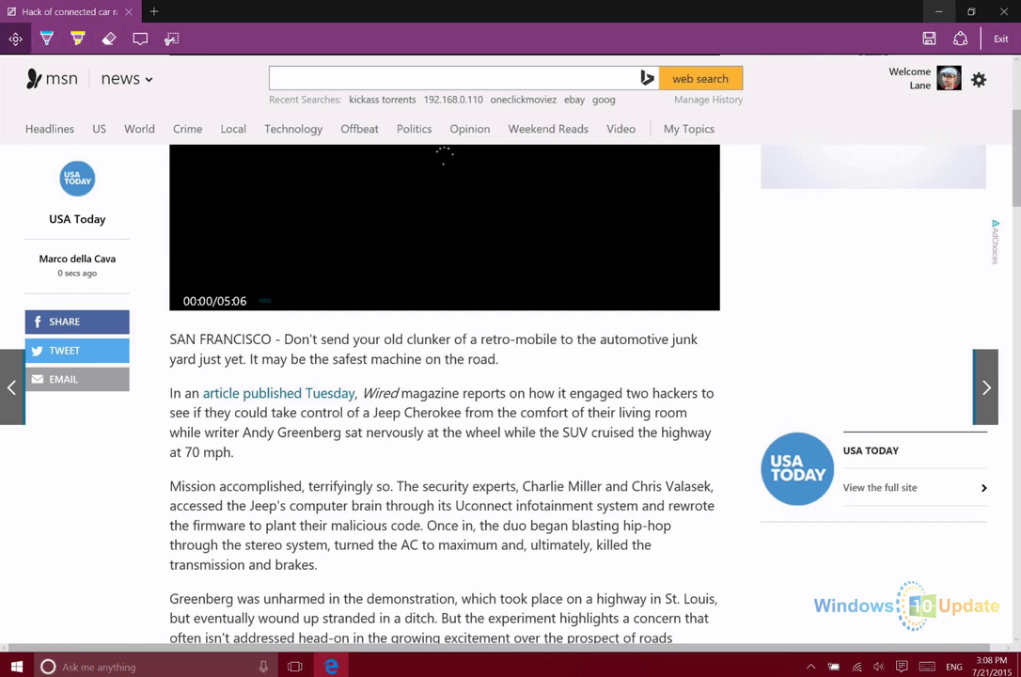
{"action": "left_click", "coordinate": [77, 38]}
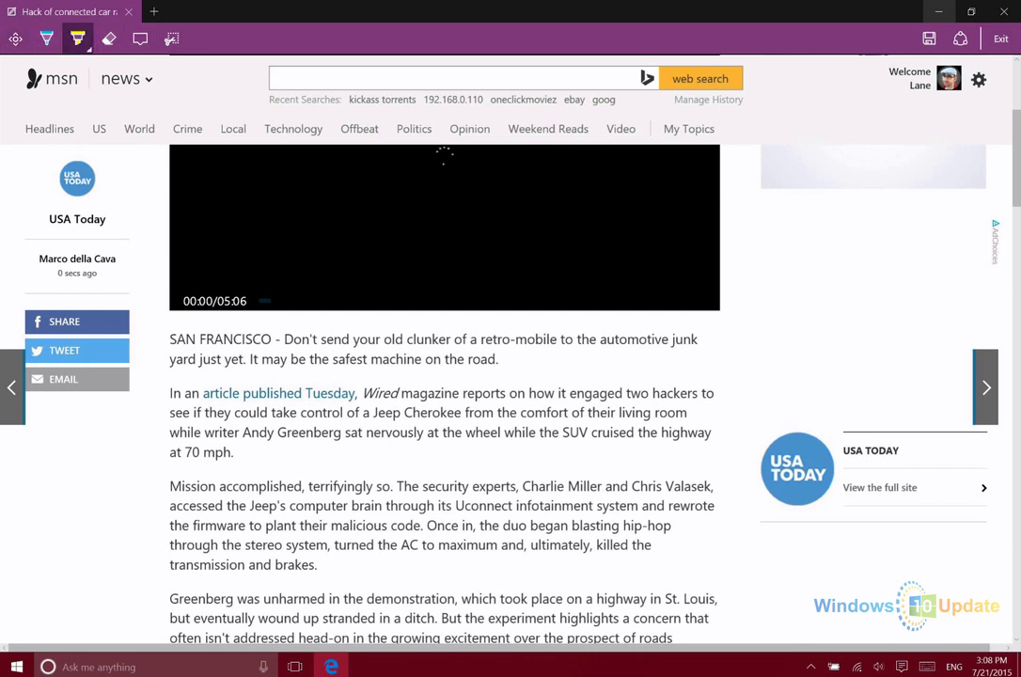
{"action": "left_click_drag", "start_coordinate": [167, 453], "coordinate": [234, 452]}
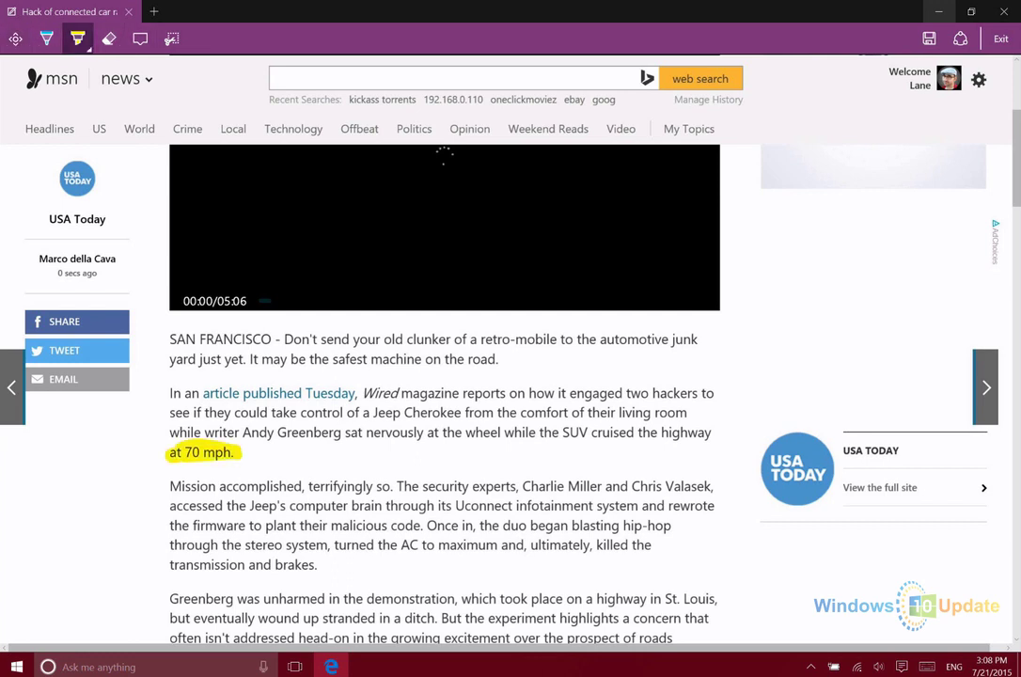
Step: Draw a curved light blue pen arrow pointing at the end of the paragraph beginning "In an article published Tuesday"
{"action": "left_click", "coordinate": [46, 39]}
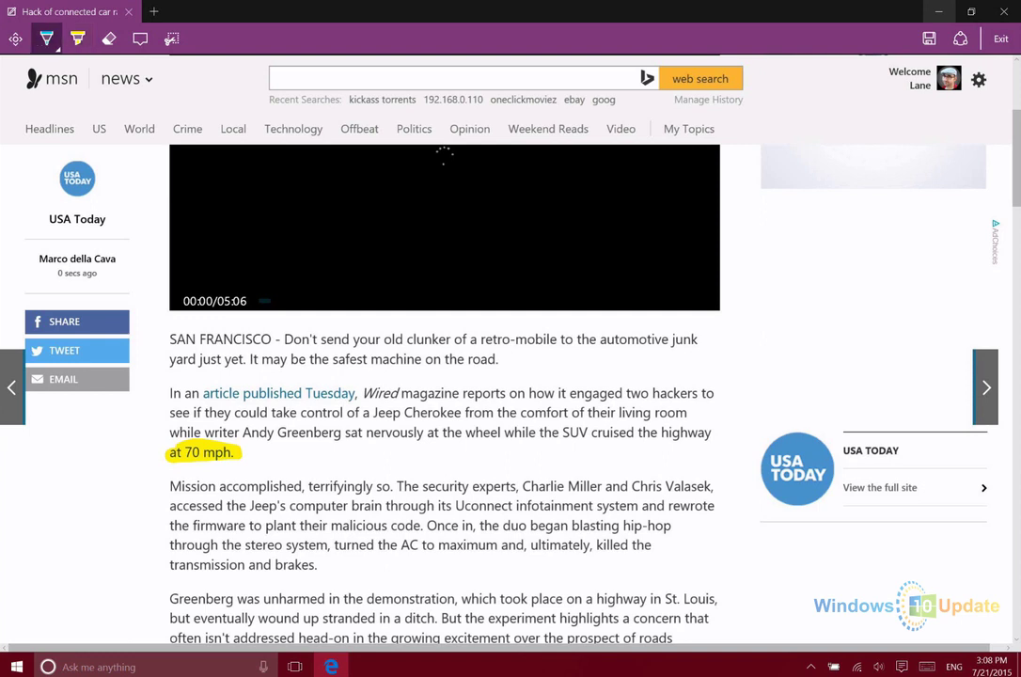
{"action": "mouse_move", "coordinate": [786, 282]}
{"action": "left_mouse_down"}
{"action": "mouse_move", "coordinate": [790, 303]}
{"action": "mouse_move", "coordinate": [730, 382]}
{"action": "mouse_move", "coordinate": [759, 371]}
{"action": "left_mouse_up"}
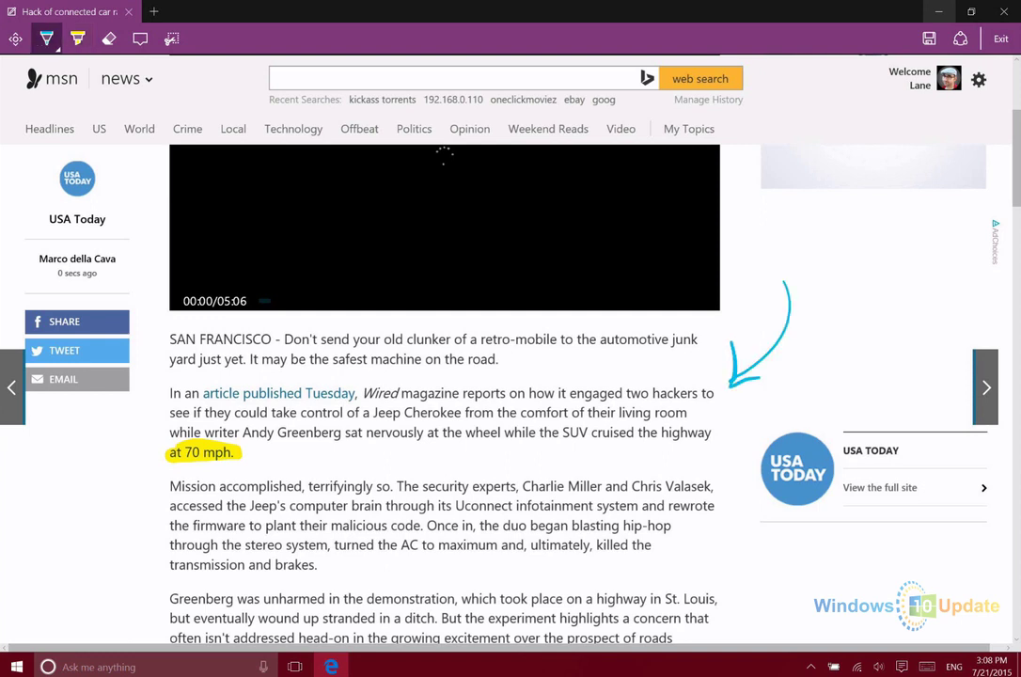
Step: Draw a short pen stroke in the margin beside the paragraph beginning "Mission accomplished" and try out the Eraser
{"action": "mouse_move", "coordinate": [127, 483]}
{"action": "left_mouse_down"}
{"action": "mouse_move", "coordinate": [97, 543]}
{"action": "mouse_move", "coordinate": [227, 442]}
{"action": "mouse_move", "coordinate": [141, 470]}
{"action": "left_mouse_up"}
{"action": "left_click", "coordinate": [108, 38]}
{"action": "left_click", "coordinate": [282, 452]}
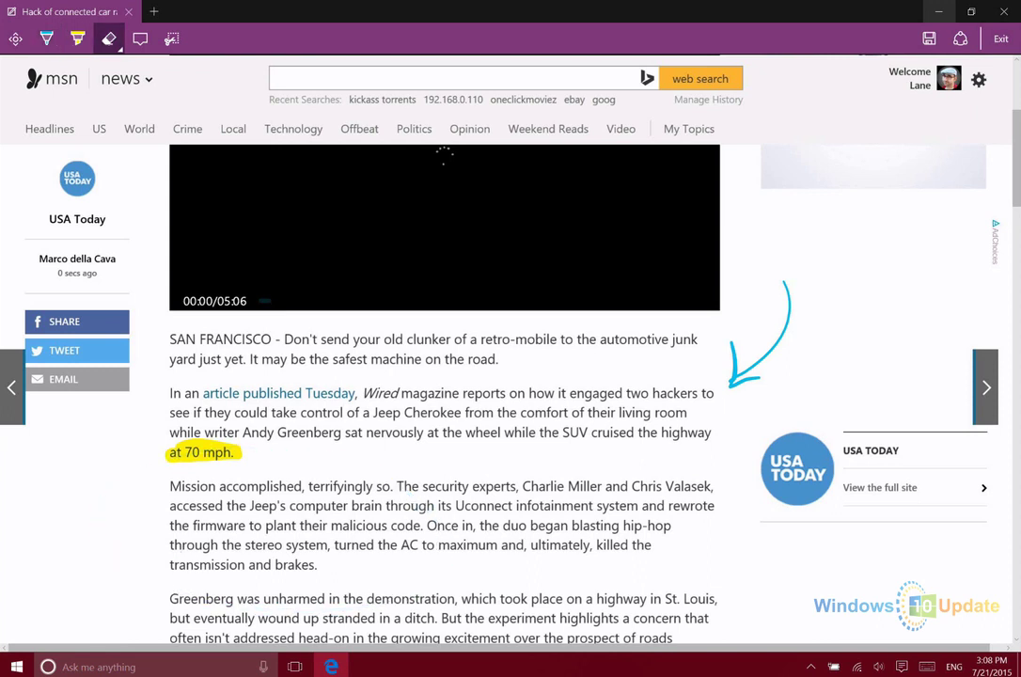
Step: Place an empty typed comment just after the highlighted words "at 70 mph." and dismiss the on-screen keyboard
{"action": "left_click", "coordinate": [140, 39]}
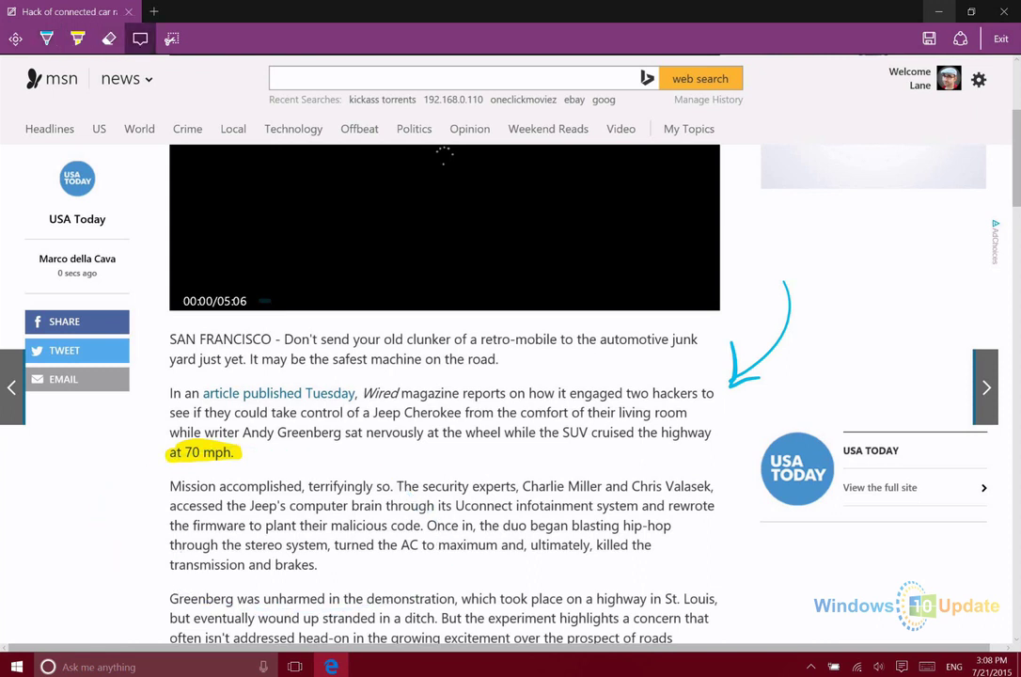
{"action": "left_click", "coordinate": [283, 455]}
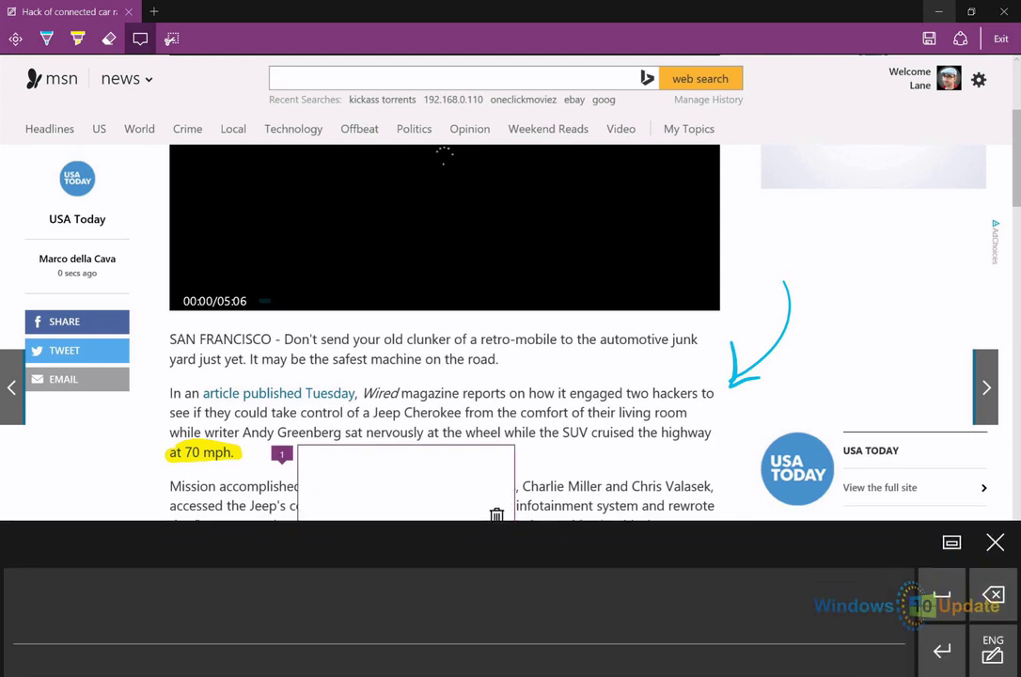
{"action": "left_click", "coordinate": [993, 649]}
{"action": "left_click", "coordinate": [777, 545]}
{"action": "left_click", "coordinate": [942, 413]}
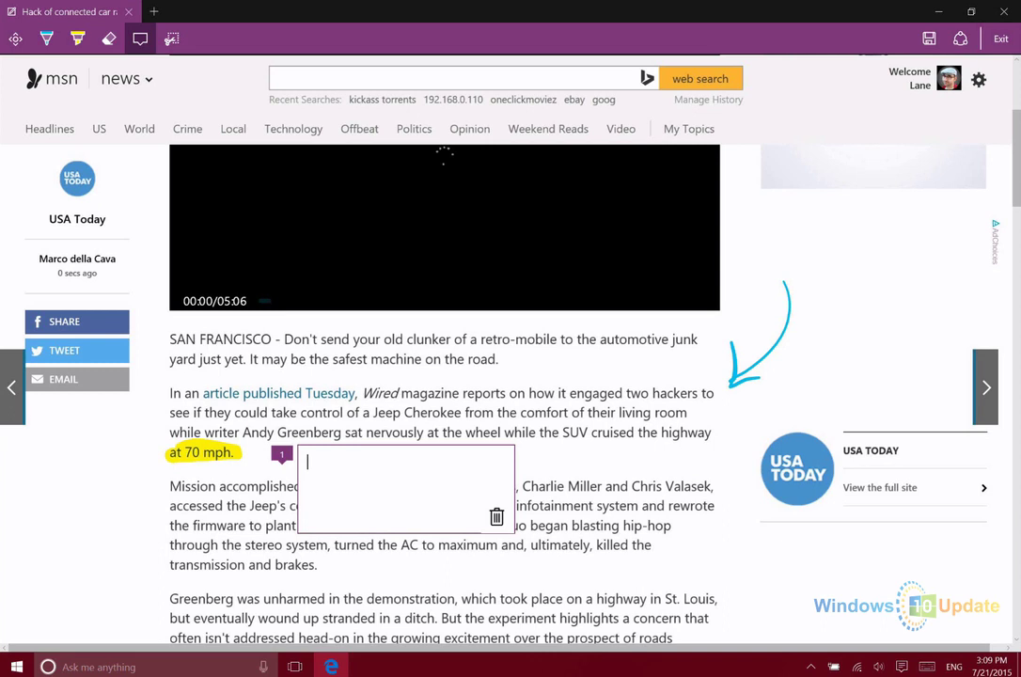
Step: View the sharing options for the annotated web note, close them and return to the normal article page
{"action": "scroll", "coordinate": [511, 348], "scroll_direction": "up", "scroll_amount": 1}
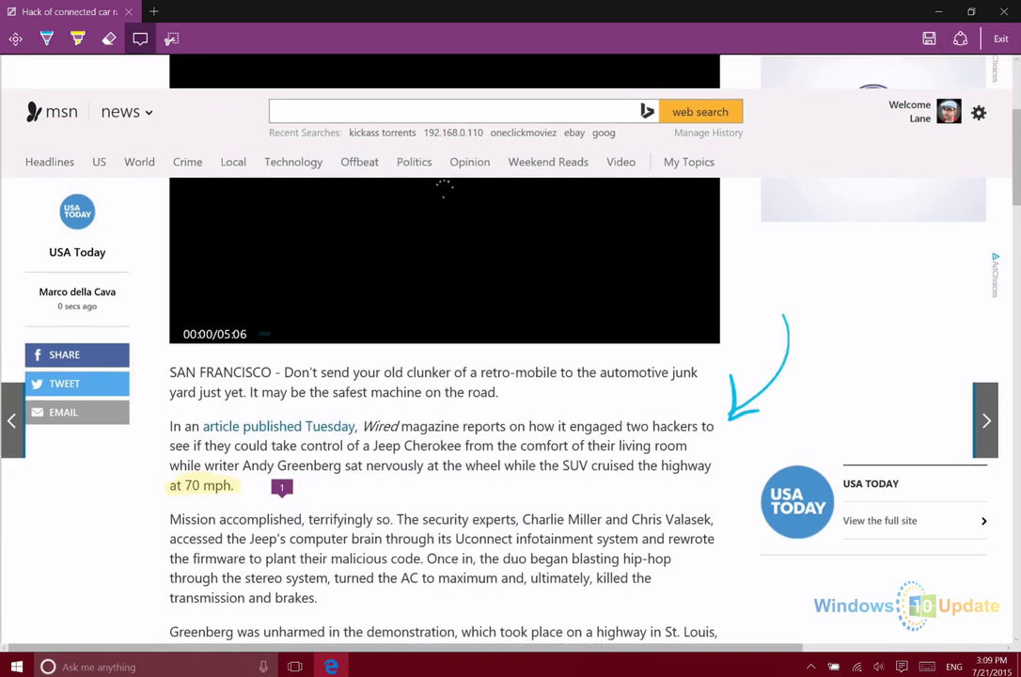
{"action": "key", "text": "super+h"}
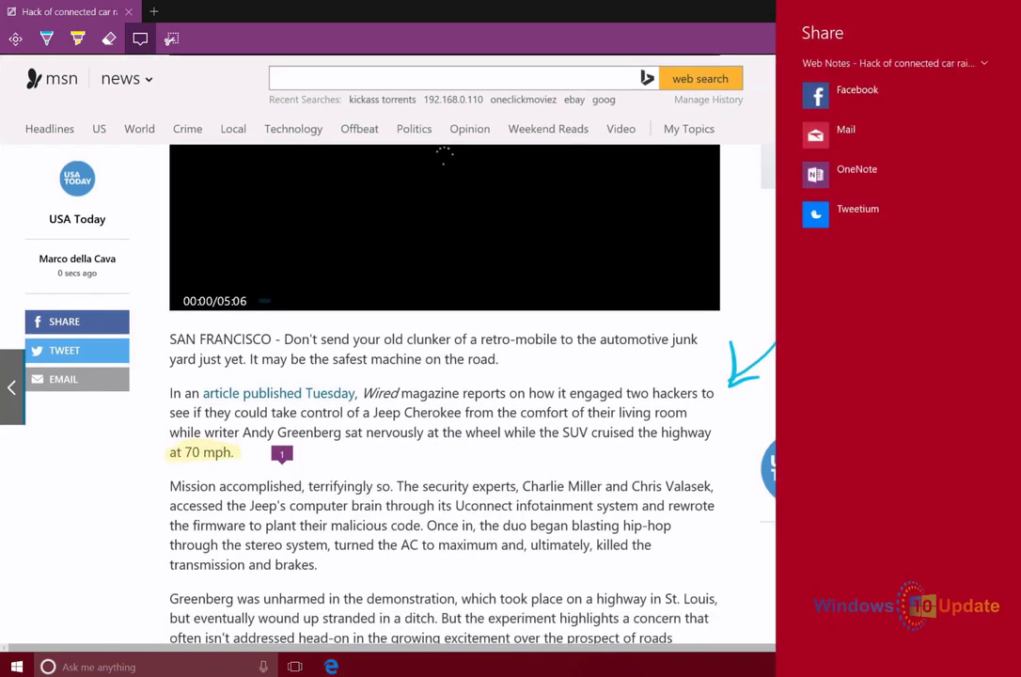
{"action": "key", "text": "Escape"}
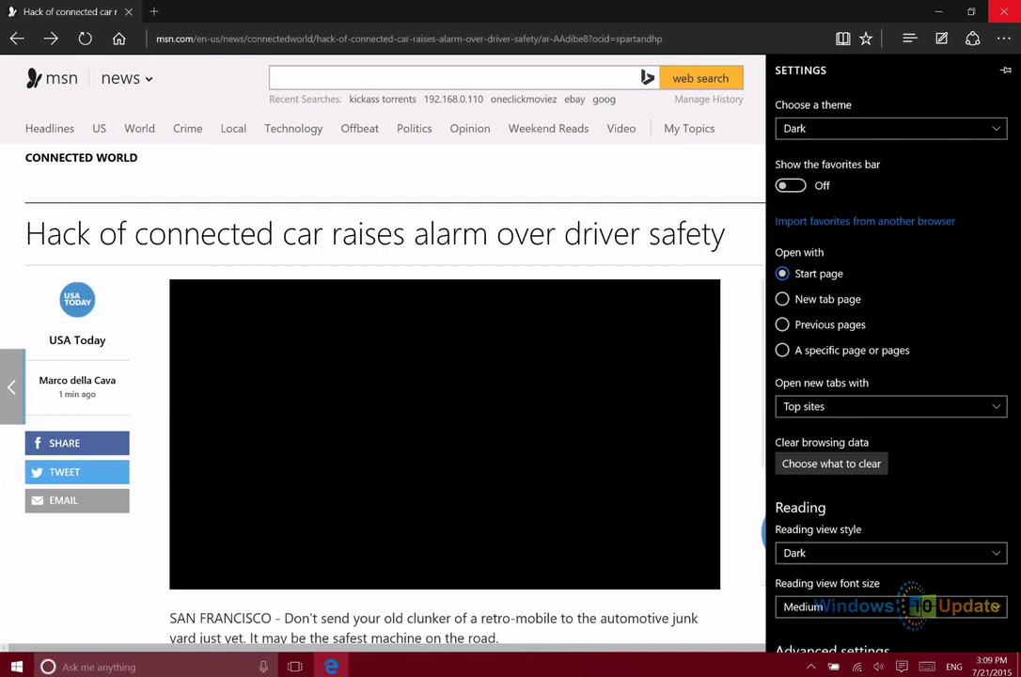
Step: Look through the general browser settings, close them and open a new tab
{"action": "scroll", "coordinate": [891, 376], "scroll_direction": "down", "scroll_amount": 3}
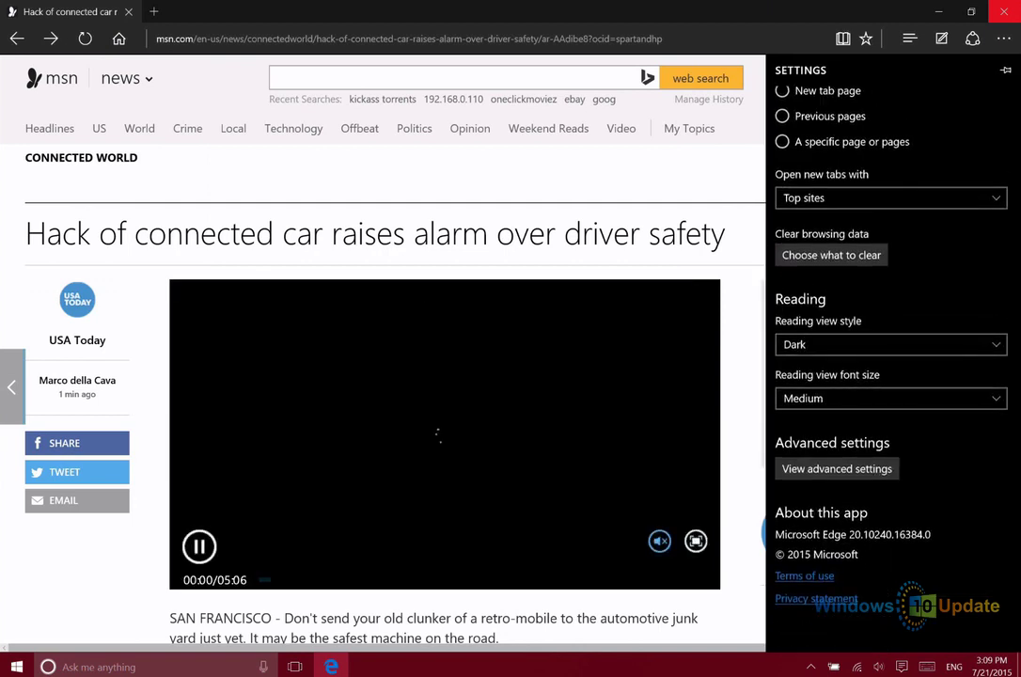
{"action": "key", "text": "Escape"}
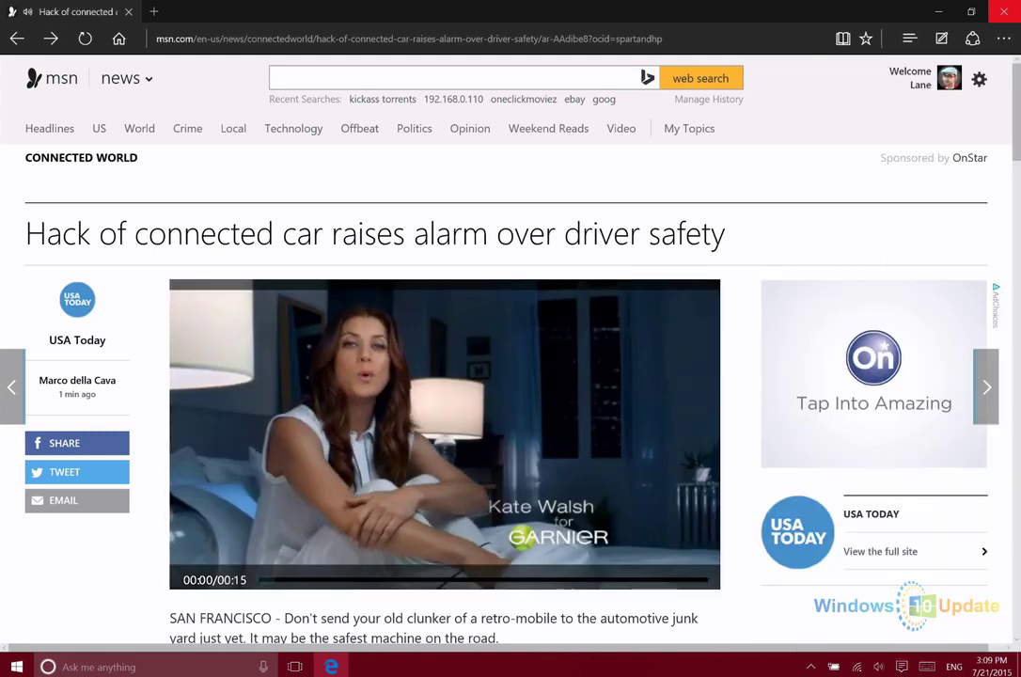
{"action": "key", "text": "ctrl+t"}
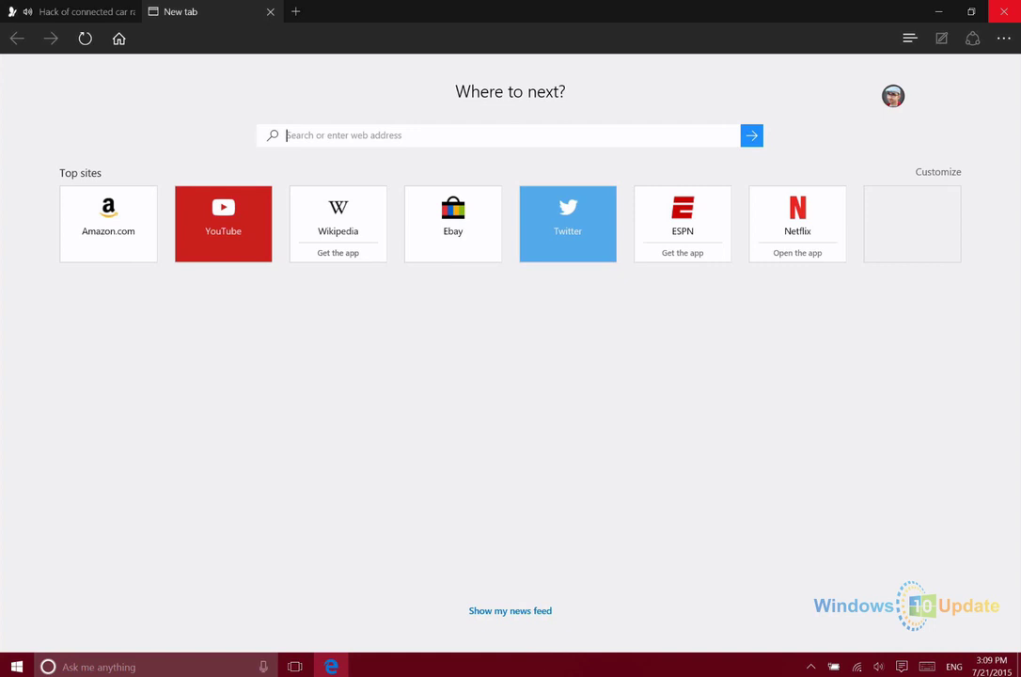
Step: Open the advanced browser settings while on the new tab page
{"action": "left_click", "coordinate": [1003, 38]}
{"action": "left_click", "coordinate": [793, 364]}
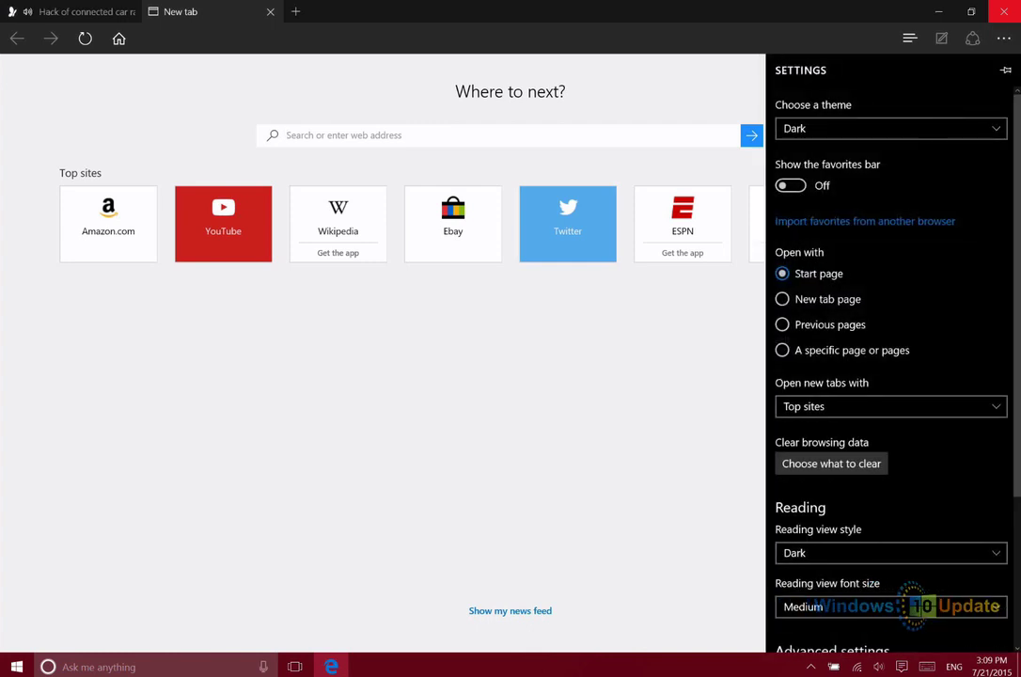
{"action": "scroll", "coordinate": [892, 358], "scroll_direction": "down", "scroll_amount": 5}
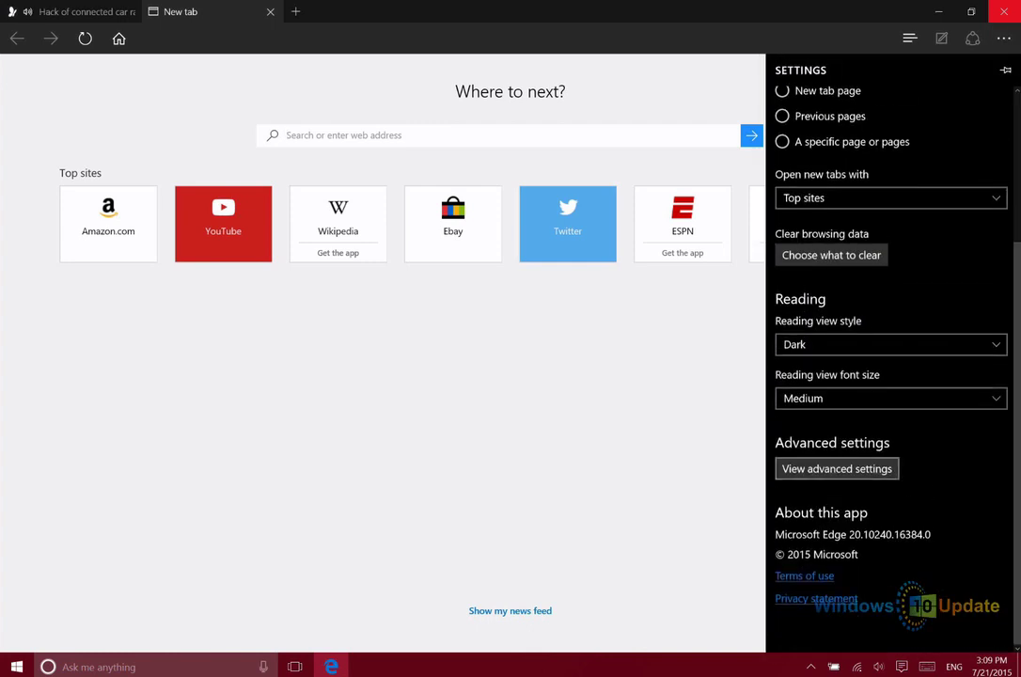
{"action": "left_click", "coordinate": [836, 468]}
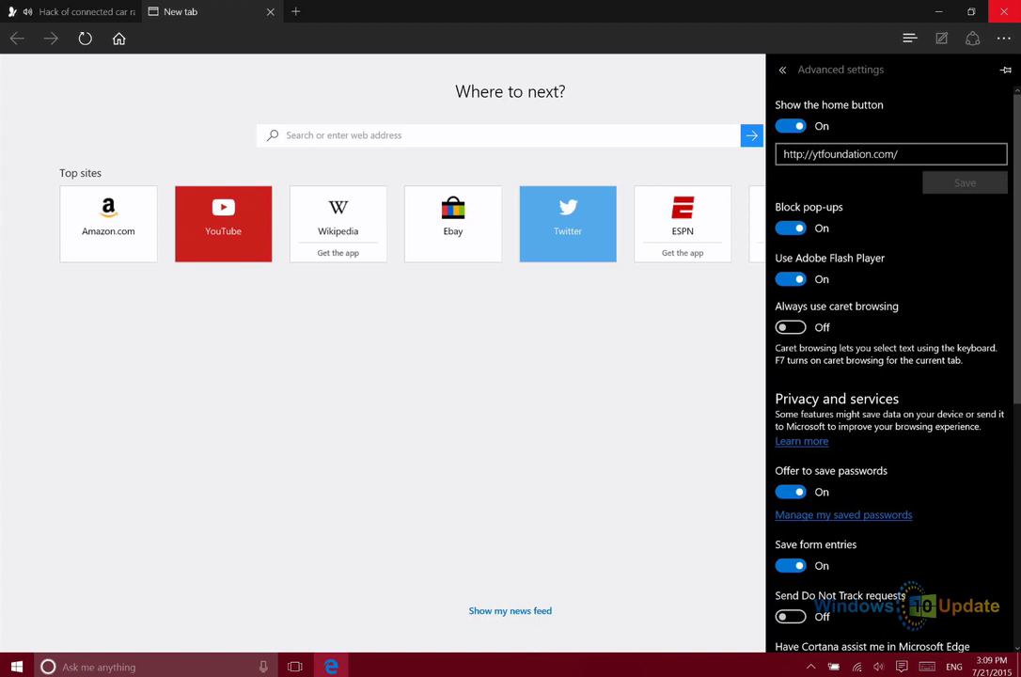
Step: View the address bar search engine choices and the page for adding a search provider, and leave the settings
{"action": "scroll", "coordinate": [892, 376], "scroll_direction": "down", "scroll_amount": 3}
{"action": "left_click", "coordinate": [888, 448]}
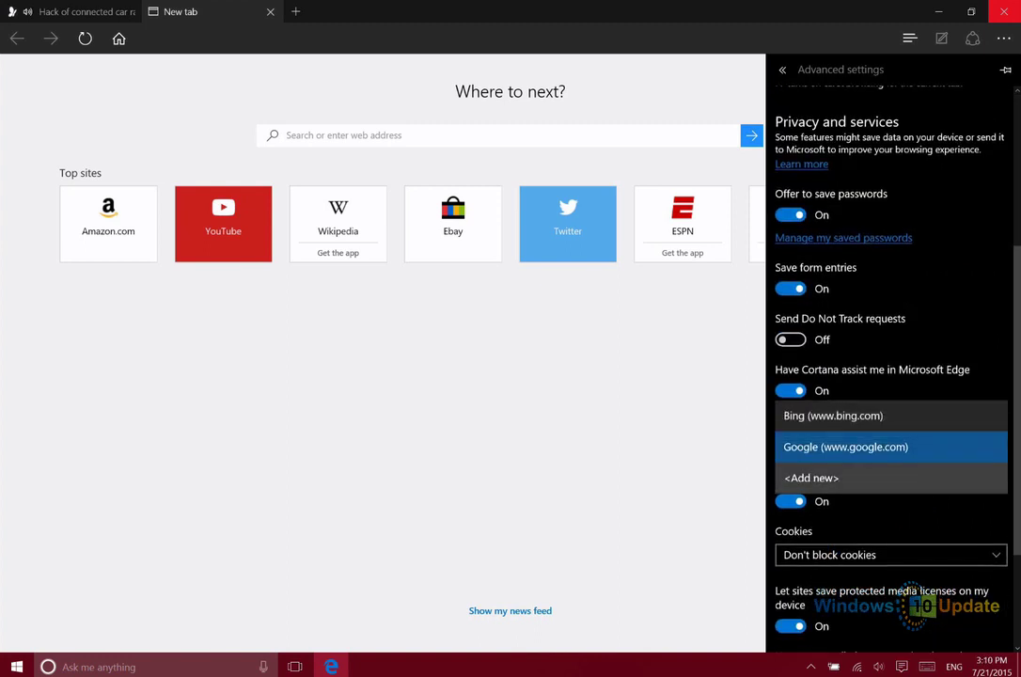
{"action": "left_click", "coordinate": [810, 478]}
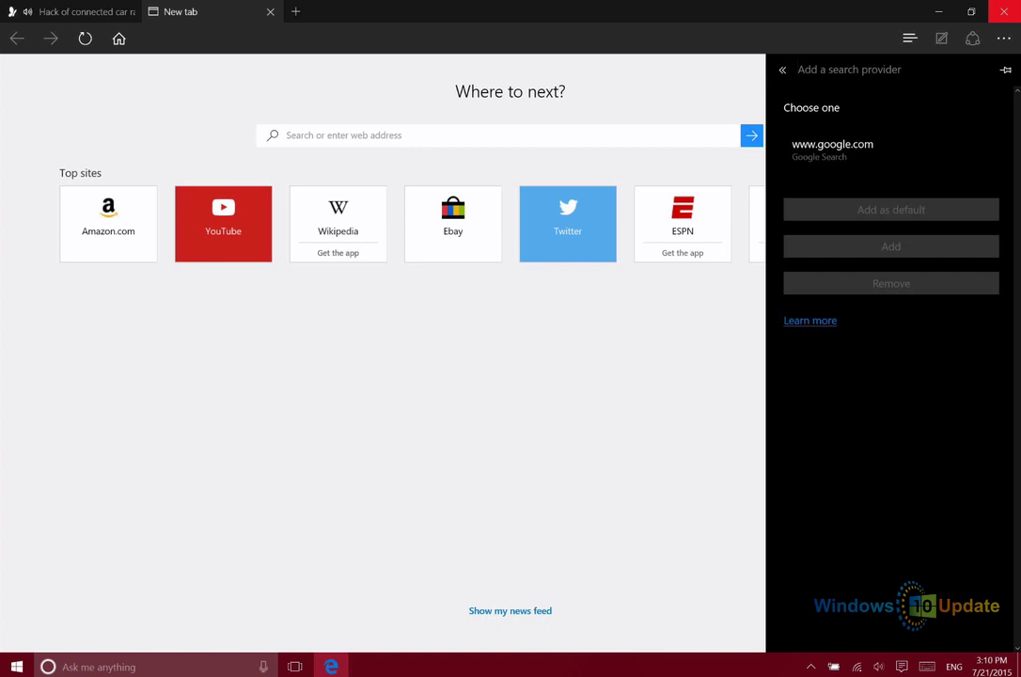
{"action": "left_click", "coordinate": [782, 70]}
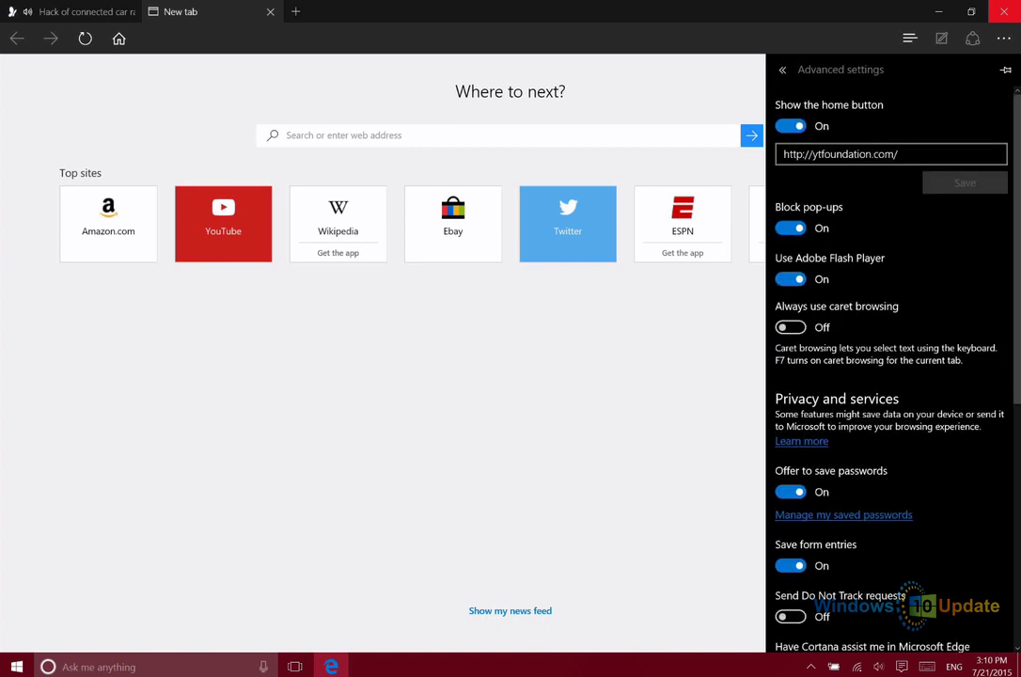
{"action": "left_click", "coordinate": [782, 69]}
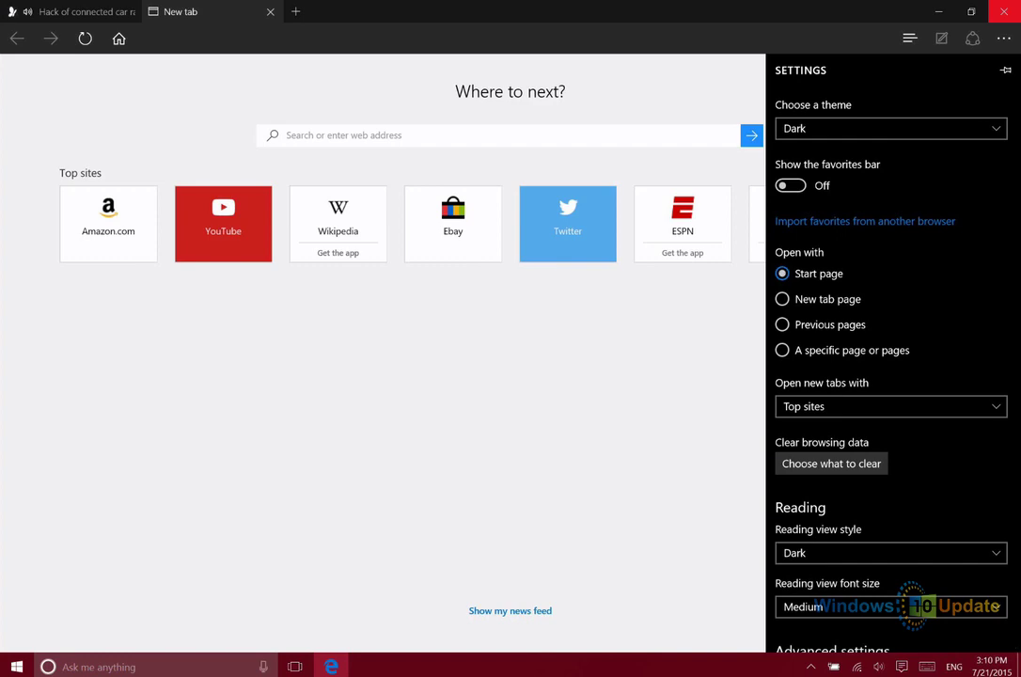
{"action": "left_click", "coordinate": [790, 185]}
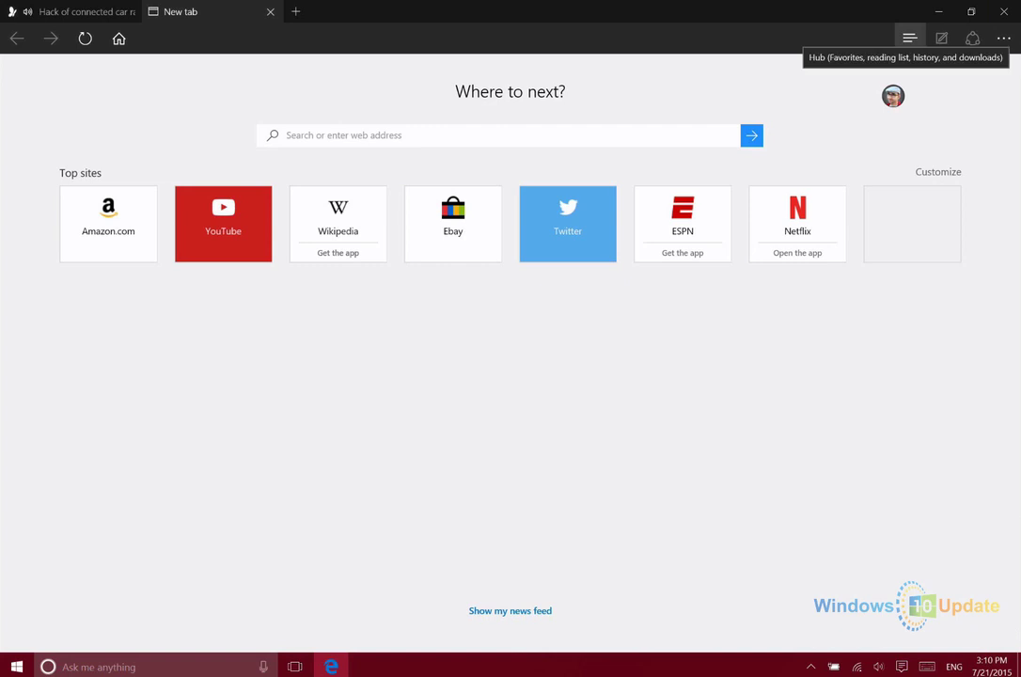
Step: Review the downloads, history, reading list and favorites in the Hub, try pinning the Hub open and close it
{"action": "left_click", "coordinate": [909, 38]}
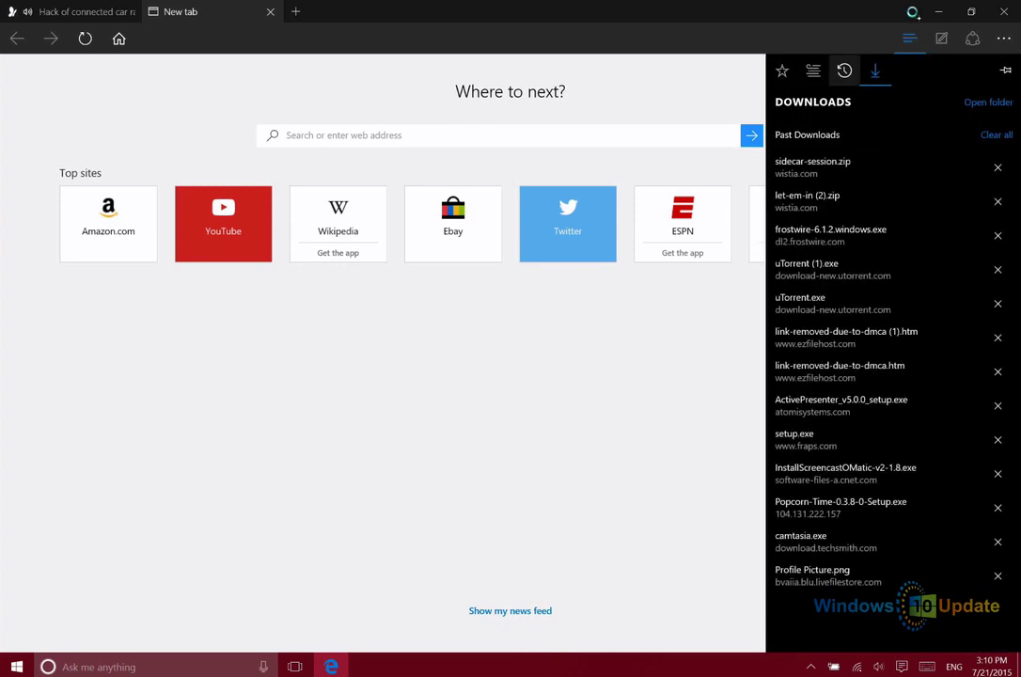
{"action": "left_click", "coordinate": [844, 70]}
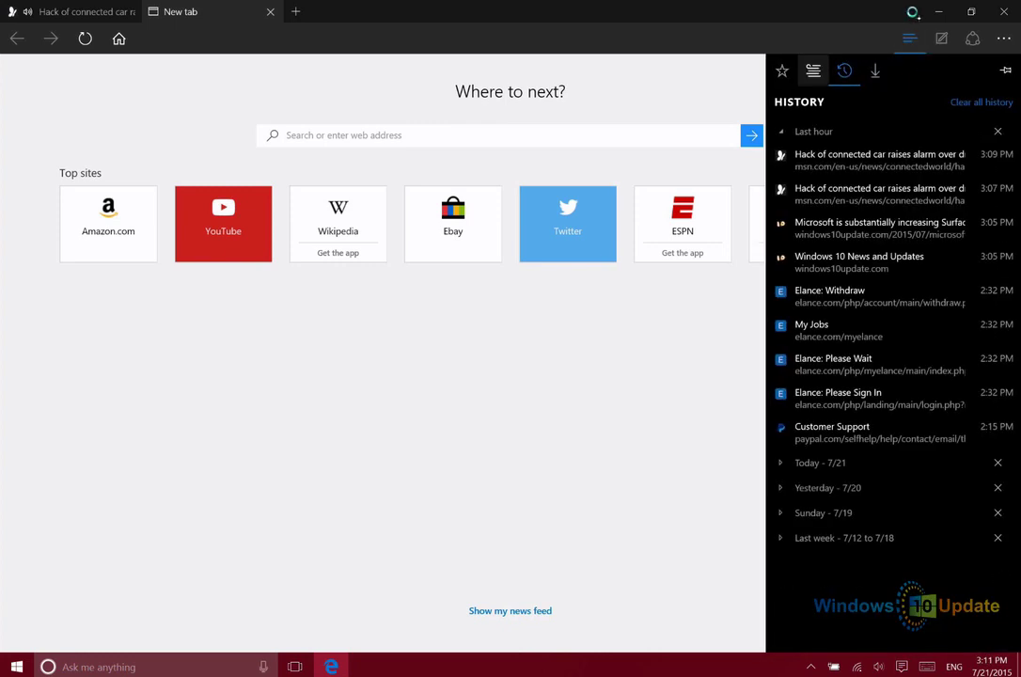
{"action": "left_click", "coordinate": [814, 70]}
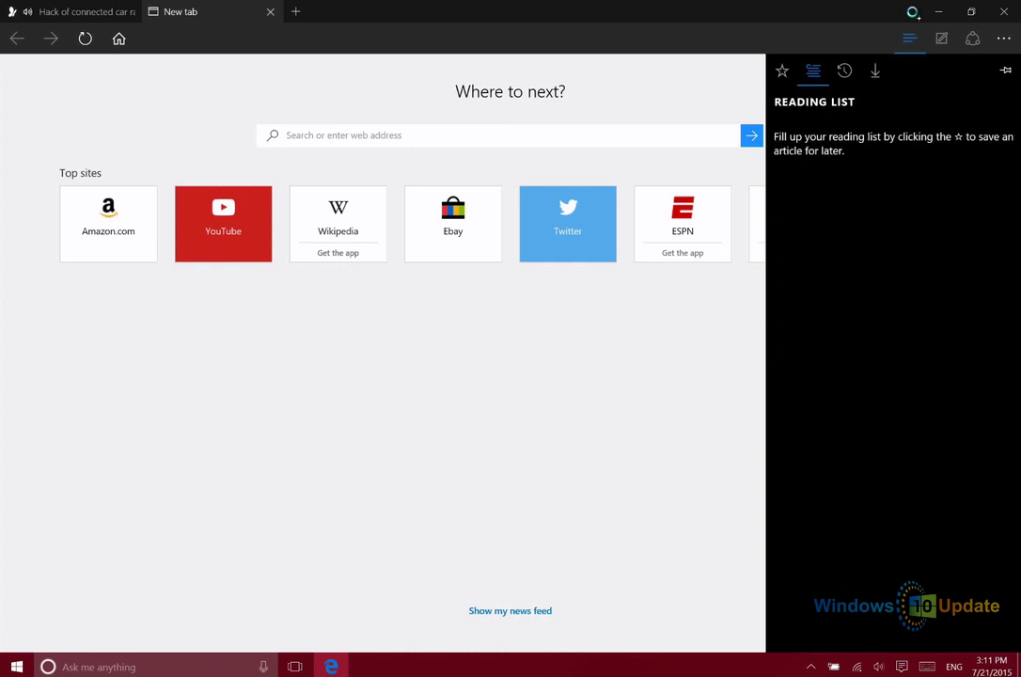
{"action": "left_click", "coordinate": [781, 70]}
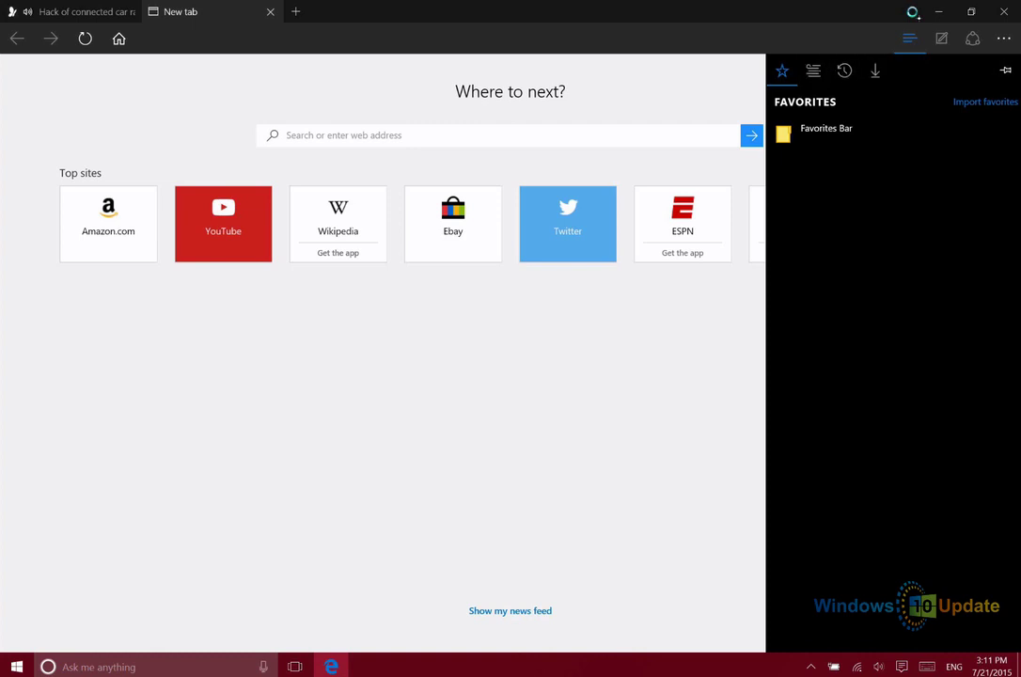
{"action": "left_click", "coordinate": [1005, 71]}
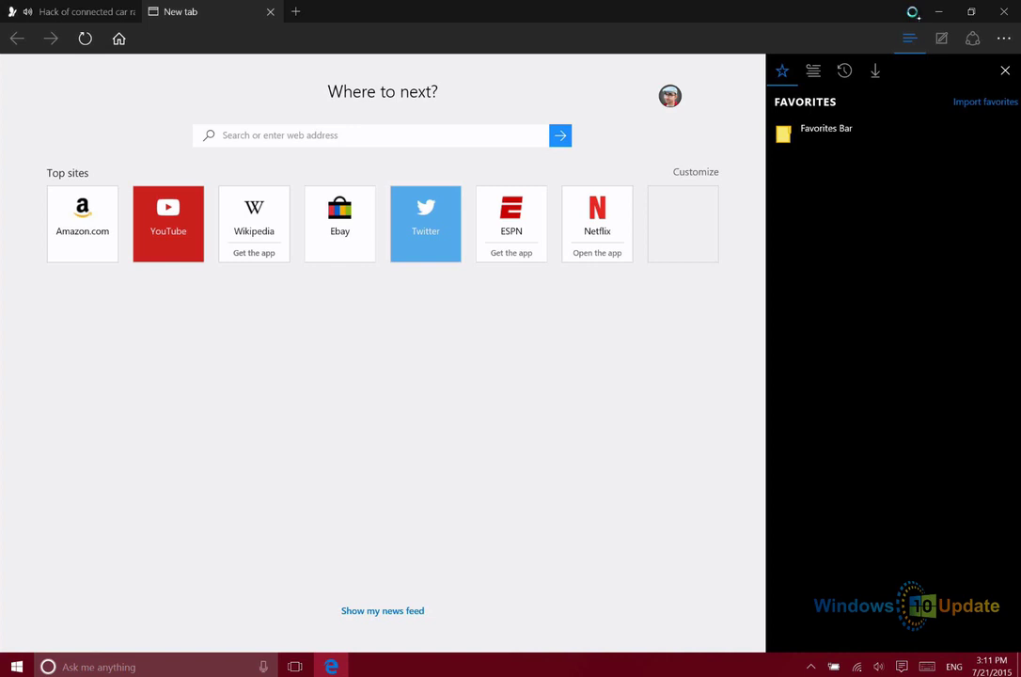
{"action": "left_click", "coordinate": [1005, 70]}
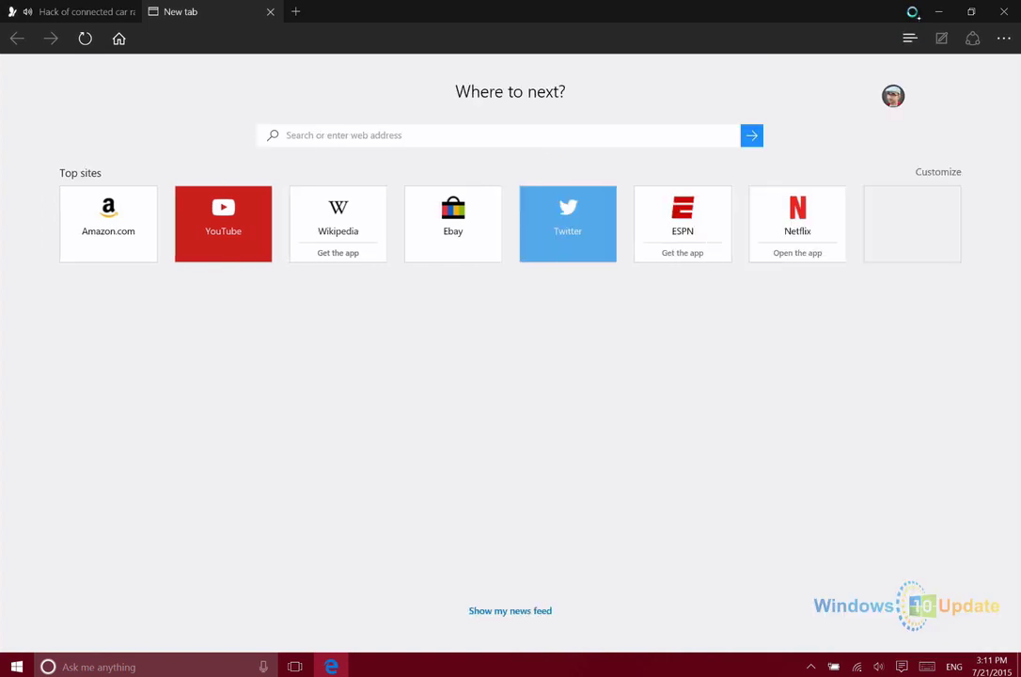